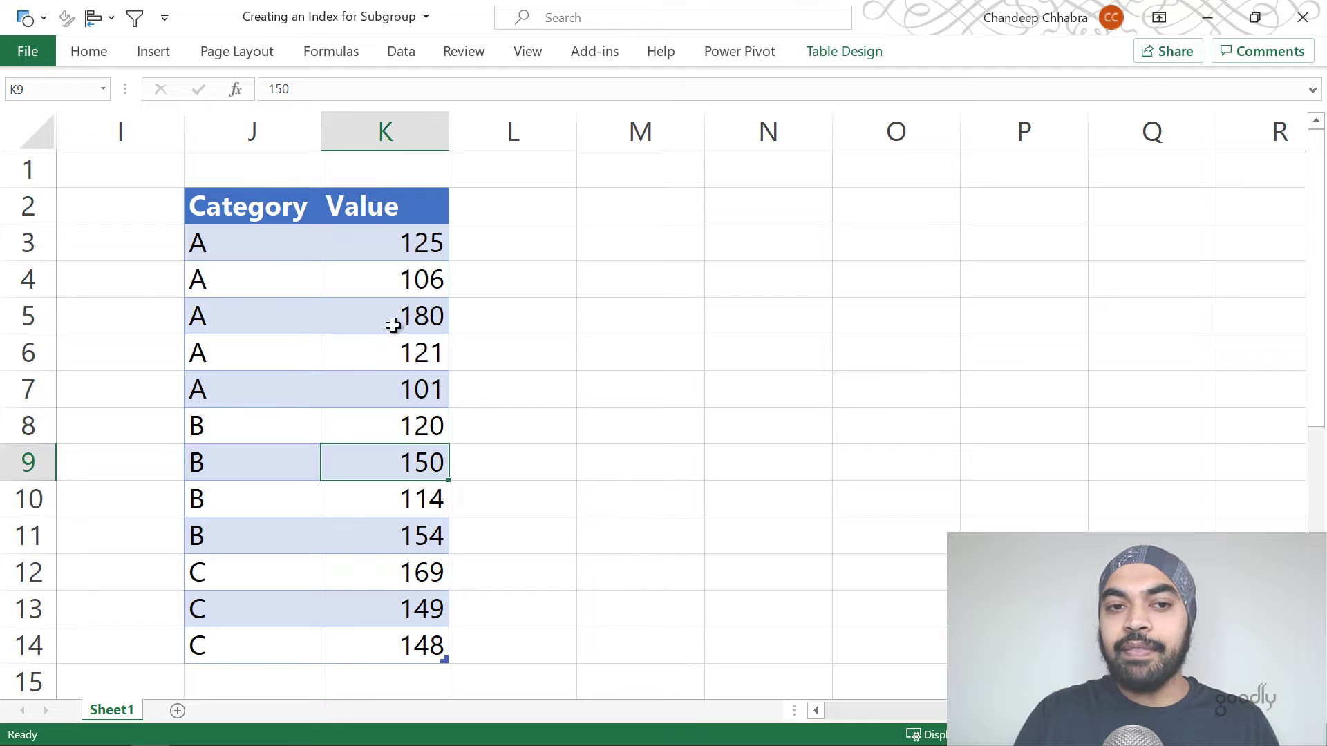
Step: Select the block of Value cells, then the A and B category cells
{"action": "left_click_drag", "start_coordinate": [436, 283], "coordinate": [431, 418]}
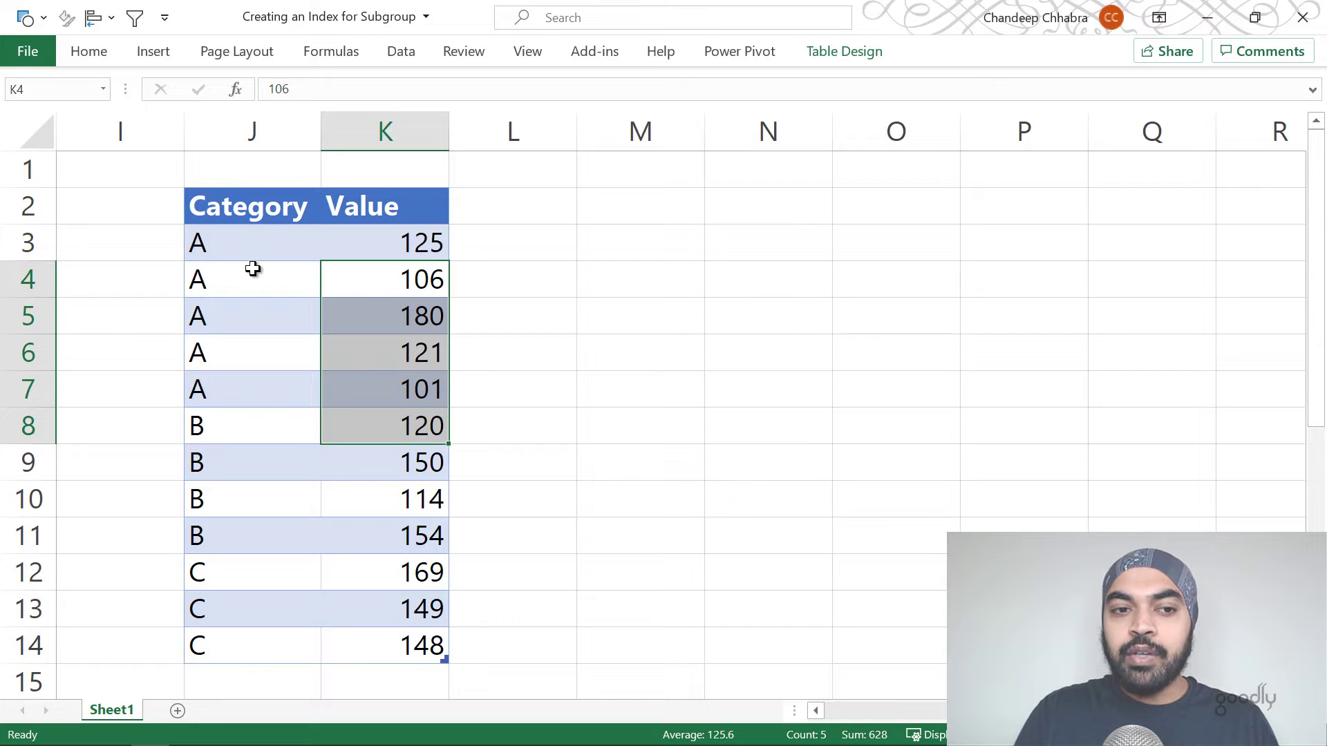
{"action": "left_click_drag", "start_coordinate": [251, 249], "coordinate": [242, 376]}
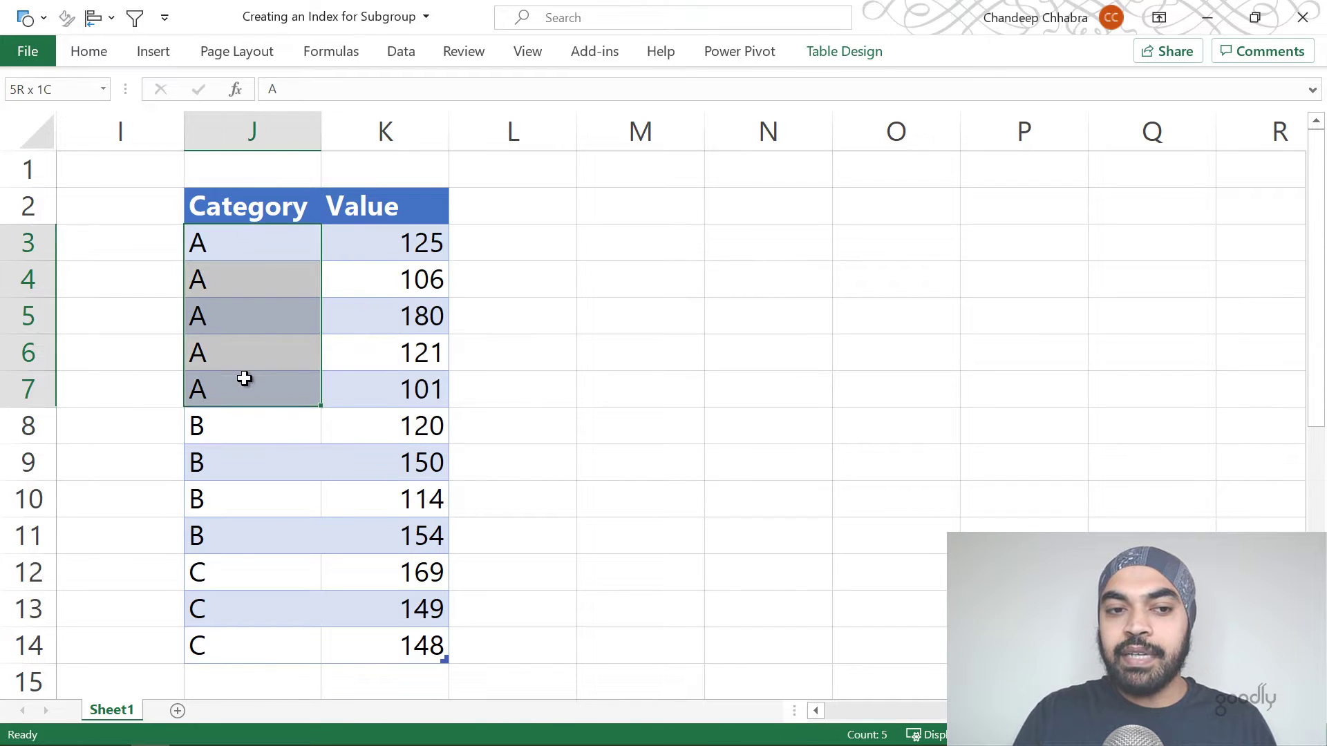
{"action": "left_click", "coordinate": [231, 461]}
{"action": "left_click_drag", "start_coordinate": [229, 452], "coordinate": [228, 528]}
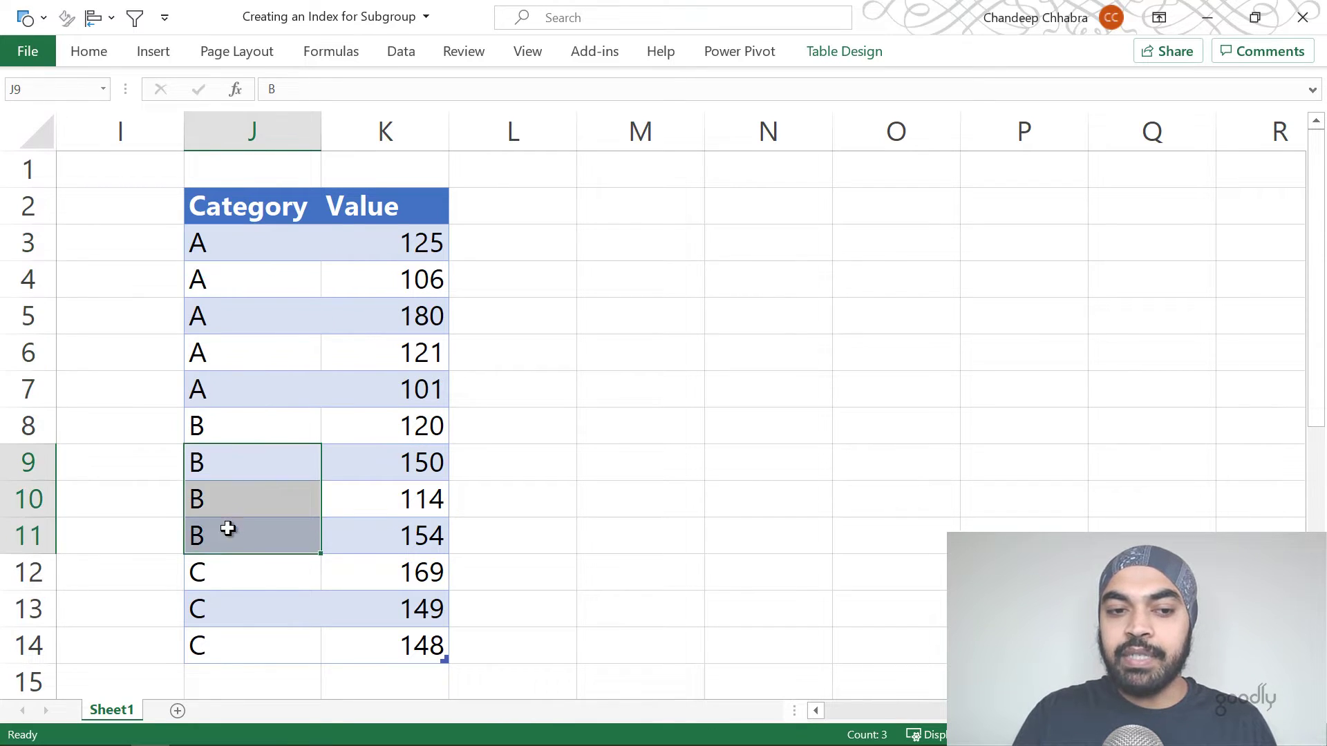
{"action": "left_click", "coordinate": [237, 610]}
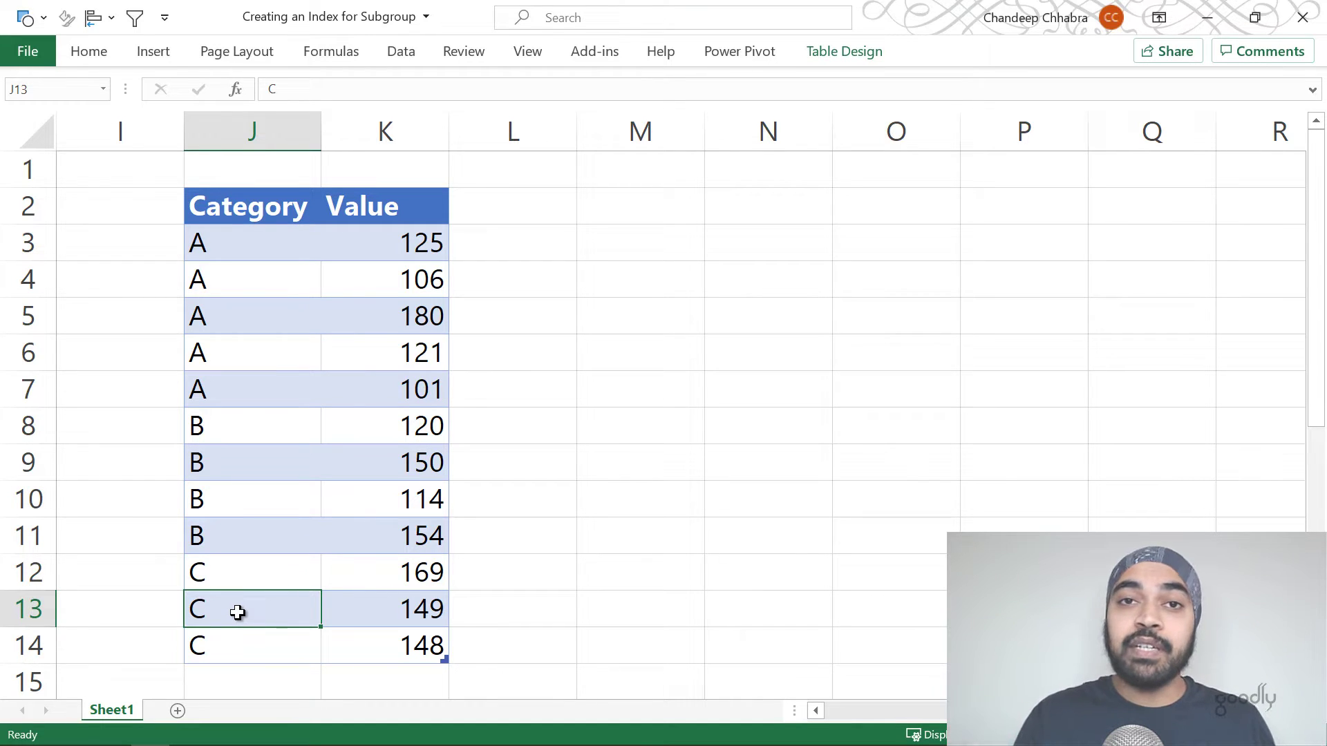
Step: Reselect the A category cells and the empty cells L3:L7, then step through the C category cells
{"action": "left_click_drag", "start_coordinate": [227, 250], "coordinate": [225, 388]}
{"action": "left_click_drag", "start_coordinate": [518, 235], "coordinate": [518, 385]}
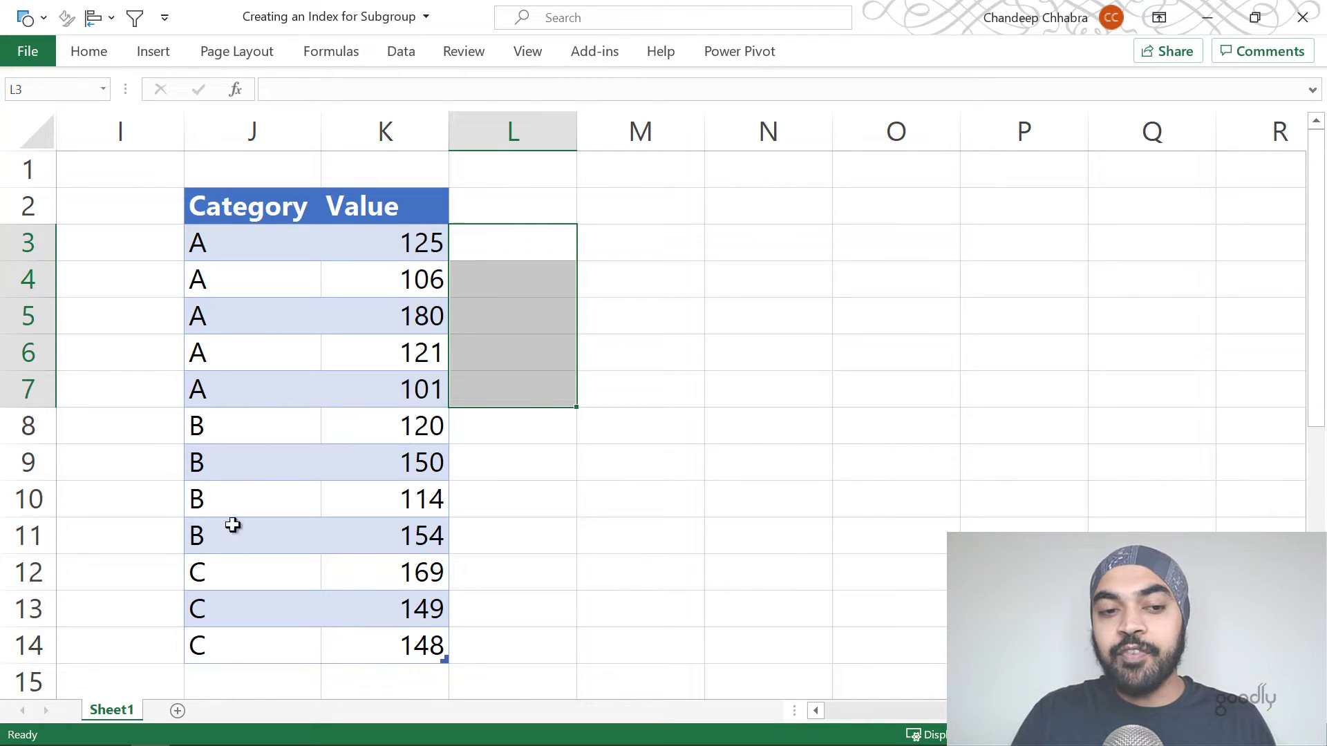
{"action": "left_click", "coordinate": [236, 575]}
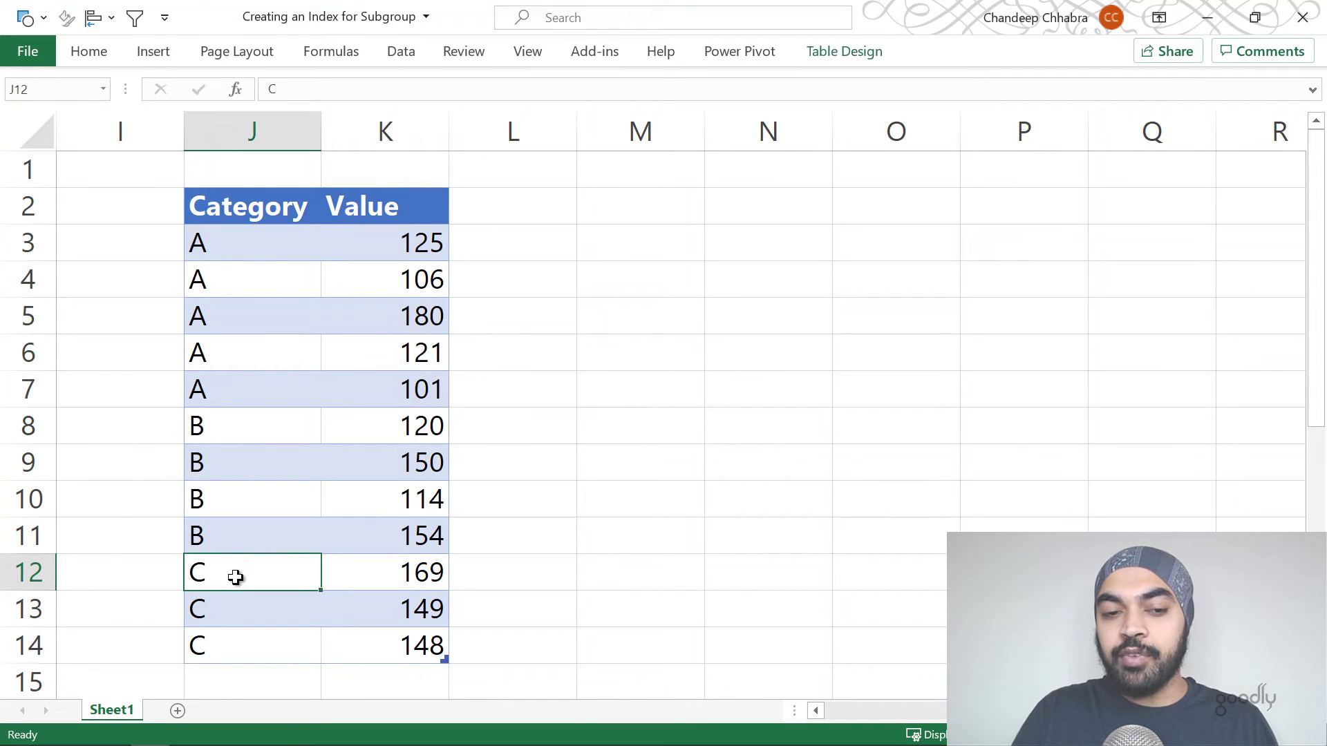
{"action": "left_click", "coordinate": [235, 607]}
{"action": "left_click", "coordinate": [235, 644]}
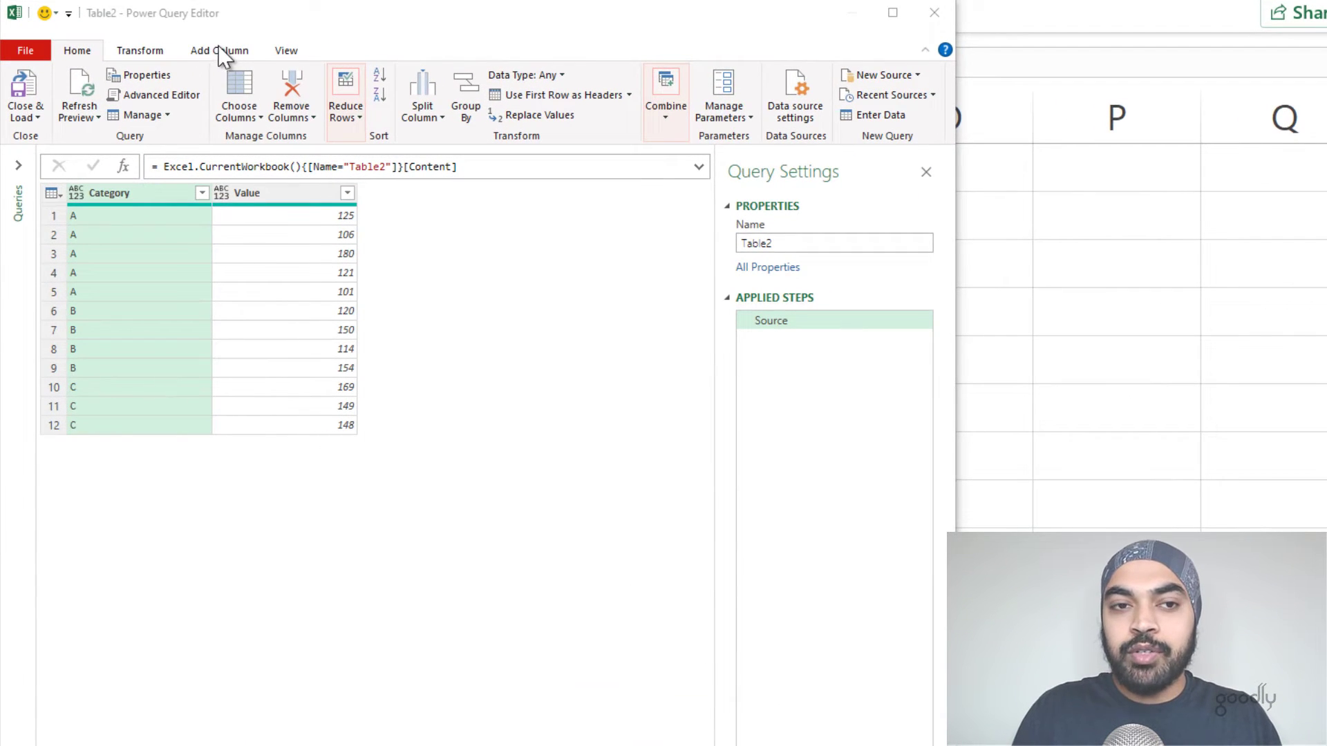
{"action": "left_click", "coordinate": [217, 52]}
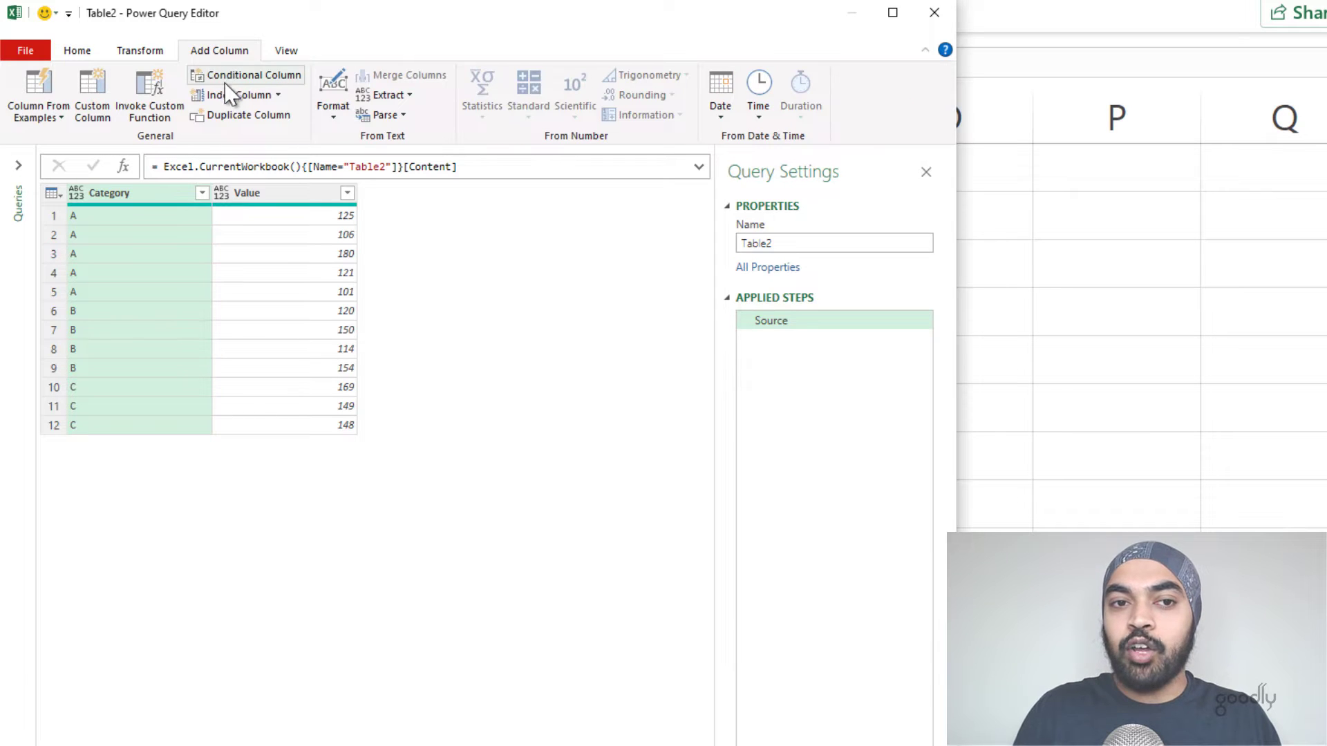
{"action": "left_click", "coordinate": [278, 95]}
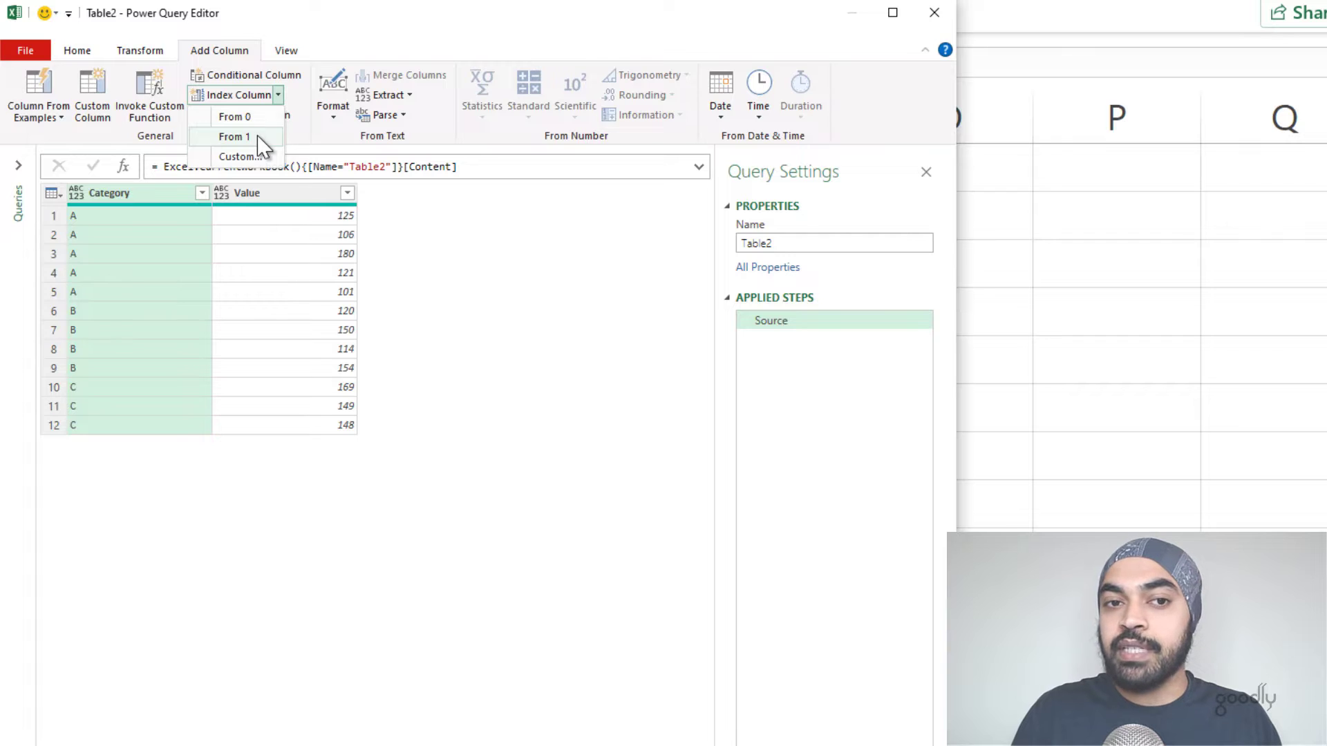
{"action": "left_click", "coordinate": [235, 137]}
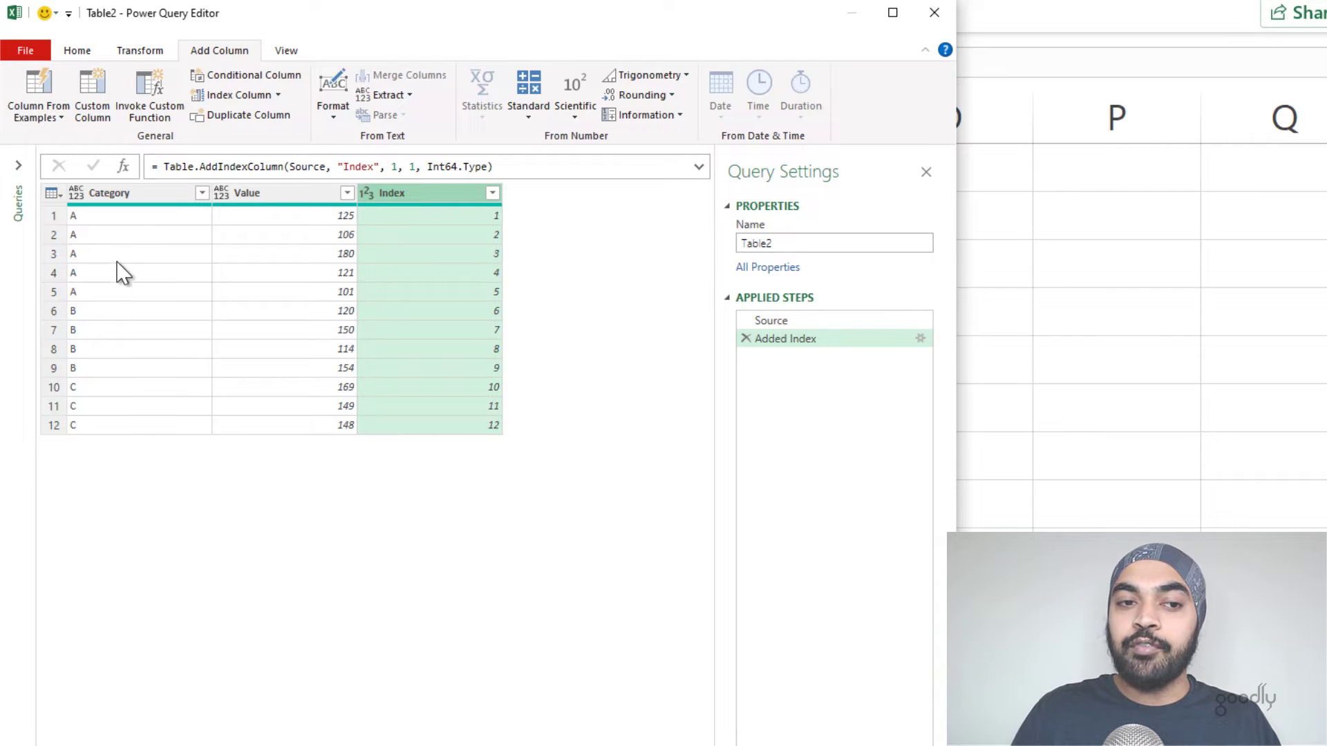
{"action": "left_click", "coordinate": [745, 337]}
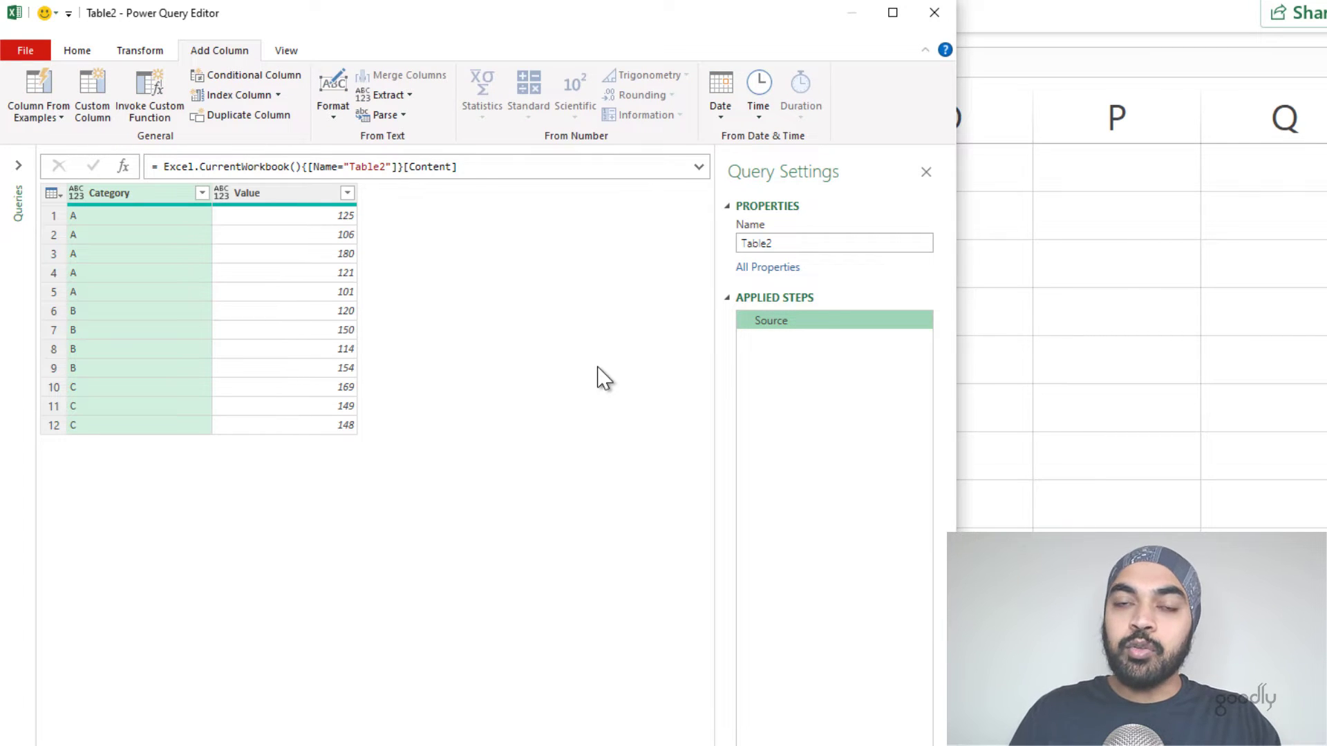
Step: Open the Group By settings from the Transform tab, grouping on Category
{"action": "left_click", "coordinate": [133, 51]}
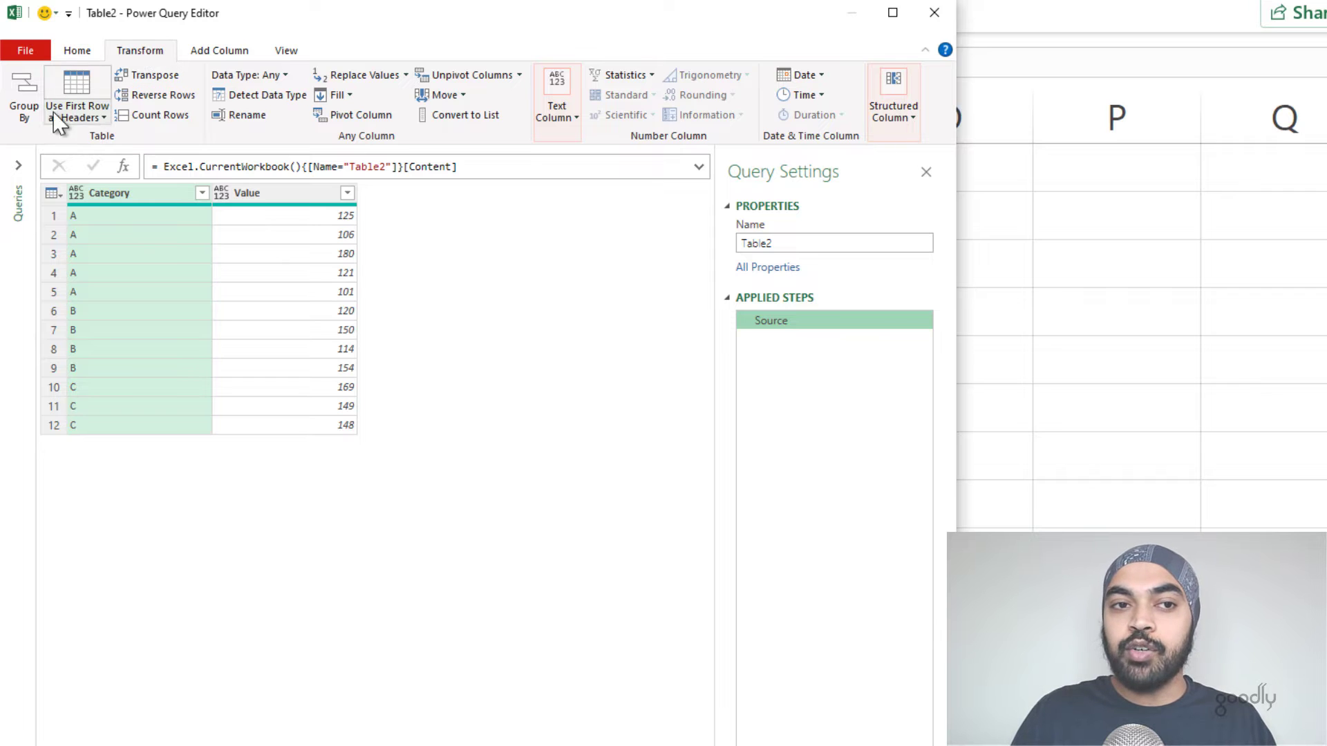
{"action": "left_click", "coordinate": [21, 101]}
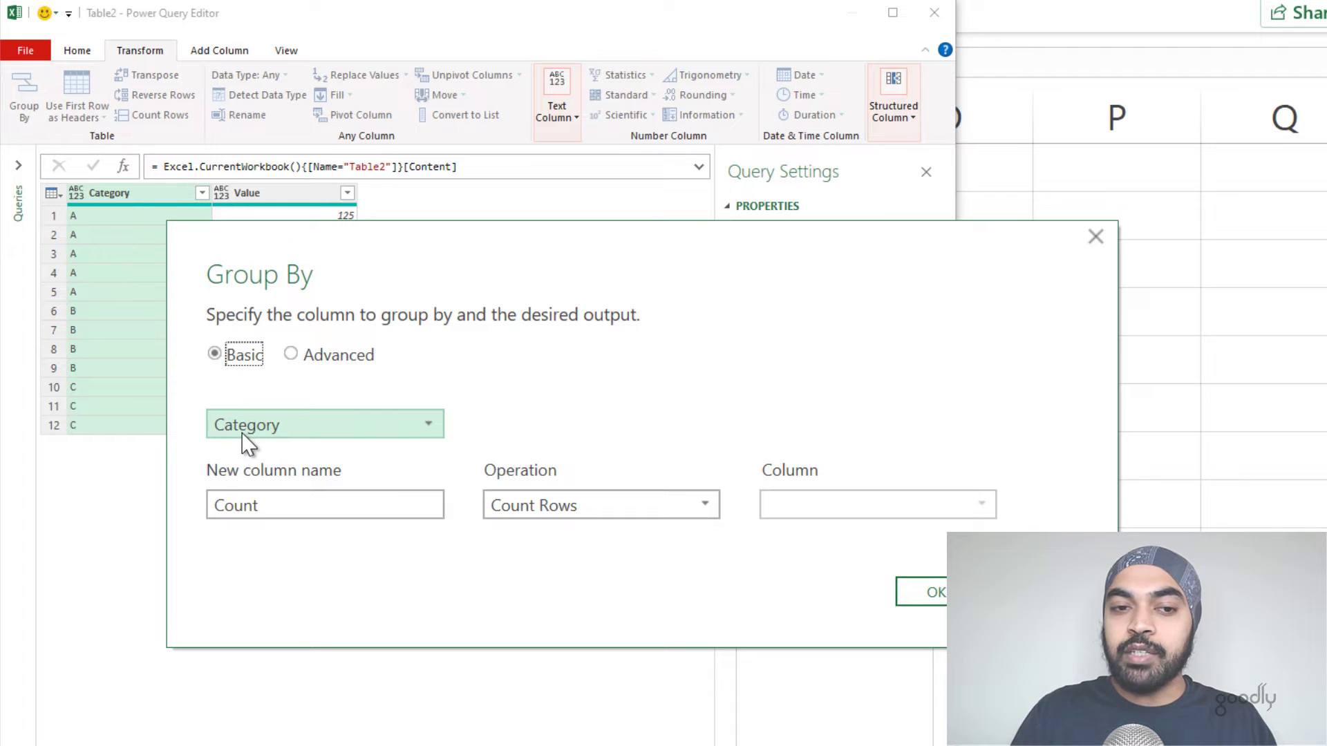
Step: Group by Category with an All Rows operation into a new column named AllData
{"action": "left_click_drag", "start_coordinate": [274, 504], "coordinate": [193, 512]}
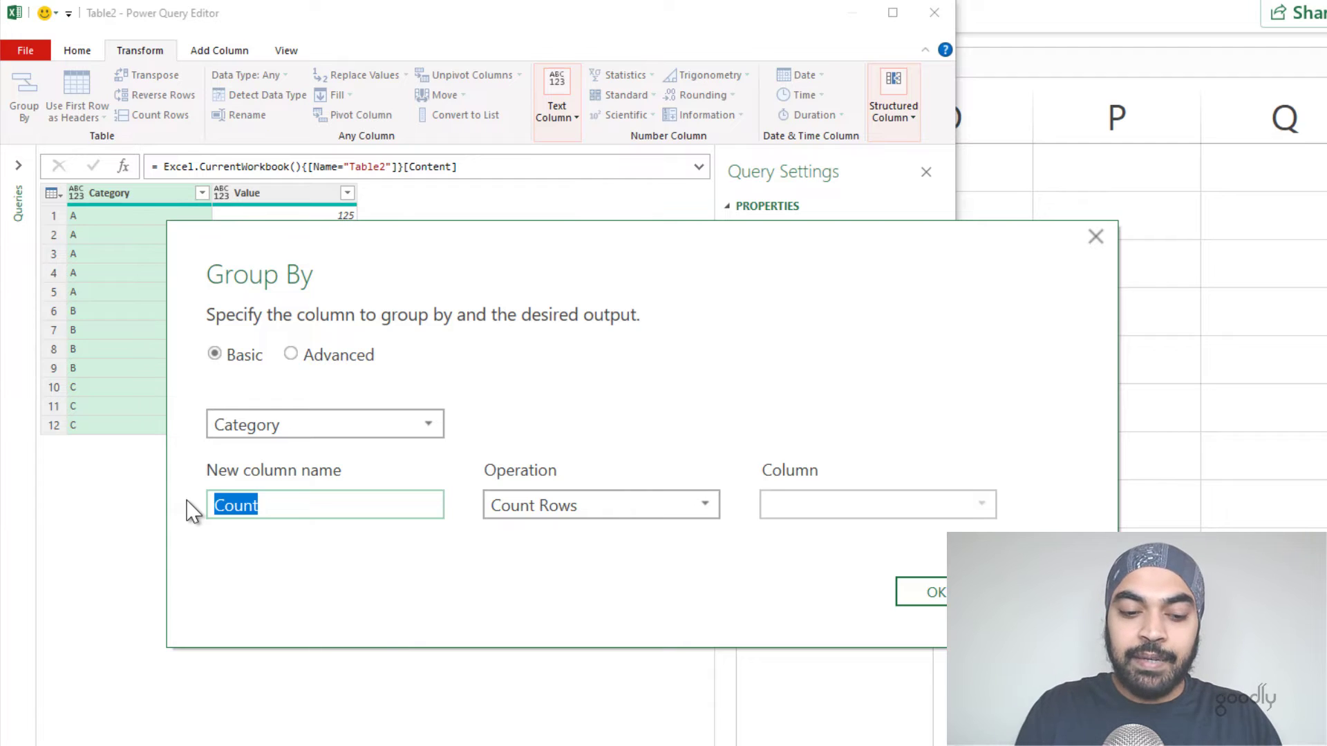
{"action": "type", "text": "AllData"}
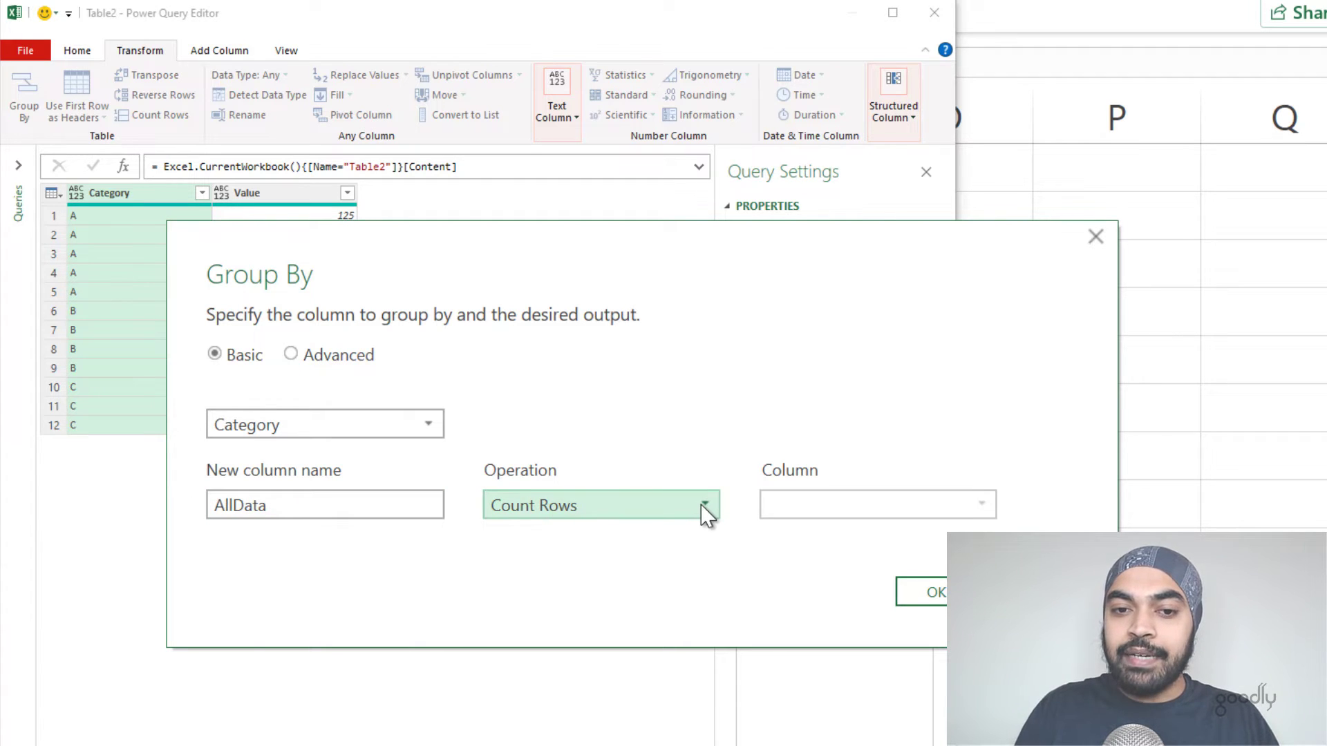
{"action": "scroll", "coordinate": [705, 511], "scroll_direction": "down", "scroll_amount": 2}
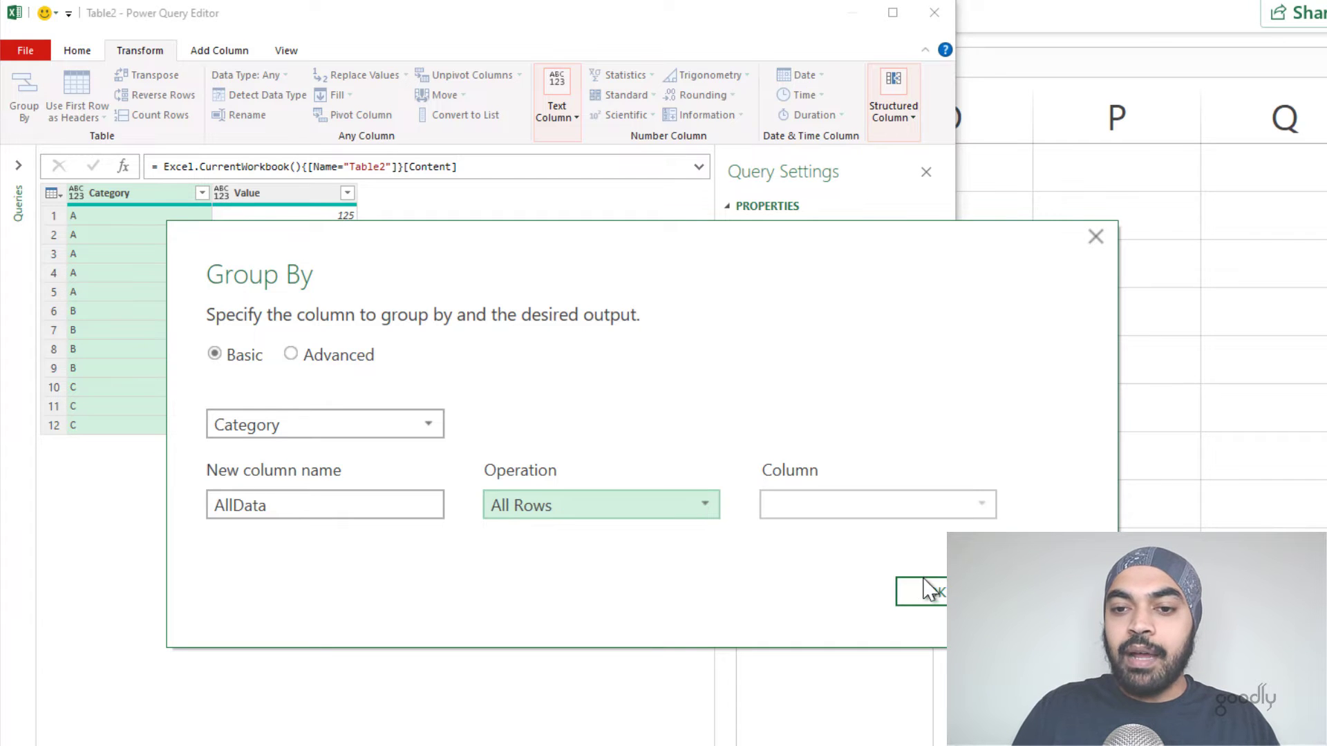
{"action": "left_click", "coordinate": [926, 593]}
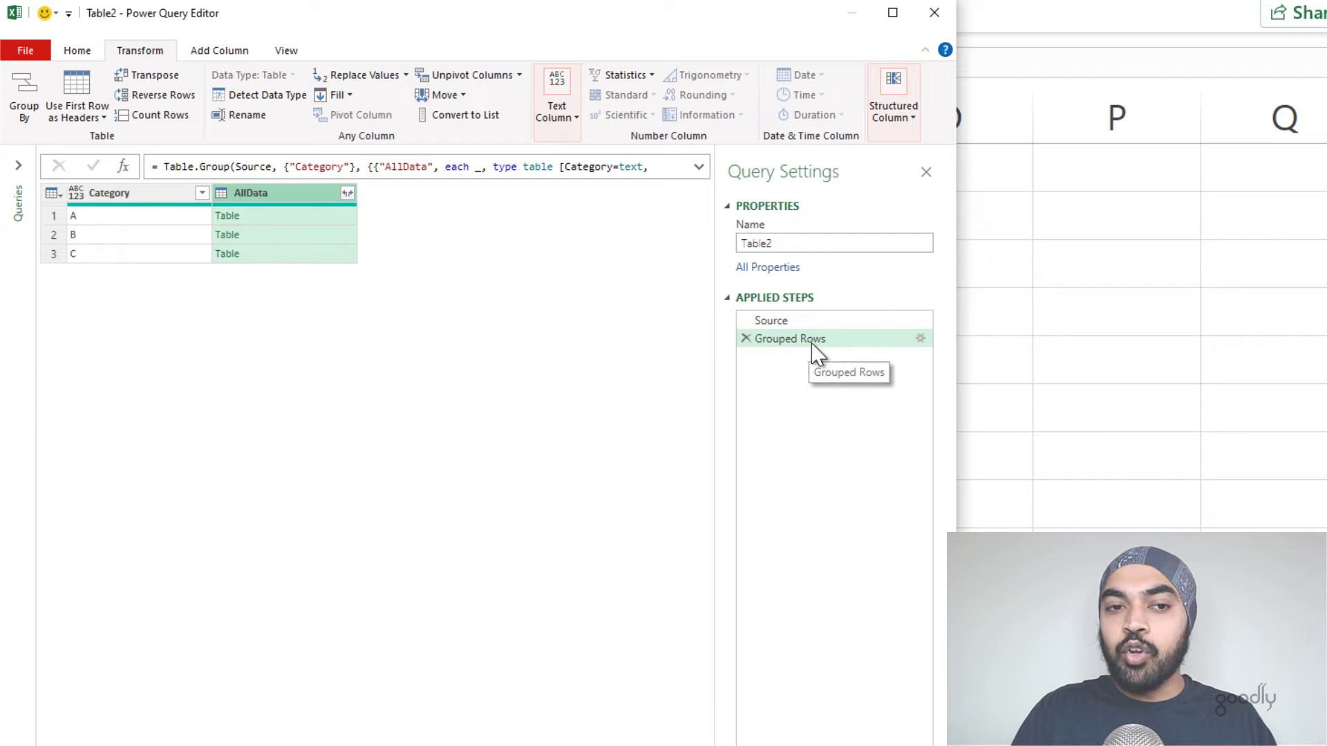
Step: Preview category A's nested table (125, 106, 180, 121, 101) in an enlarged preview pane
{"action": "left_click", "coordinate": [287, 214]}
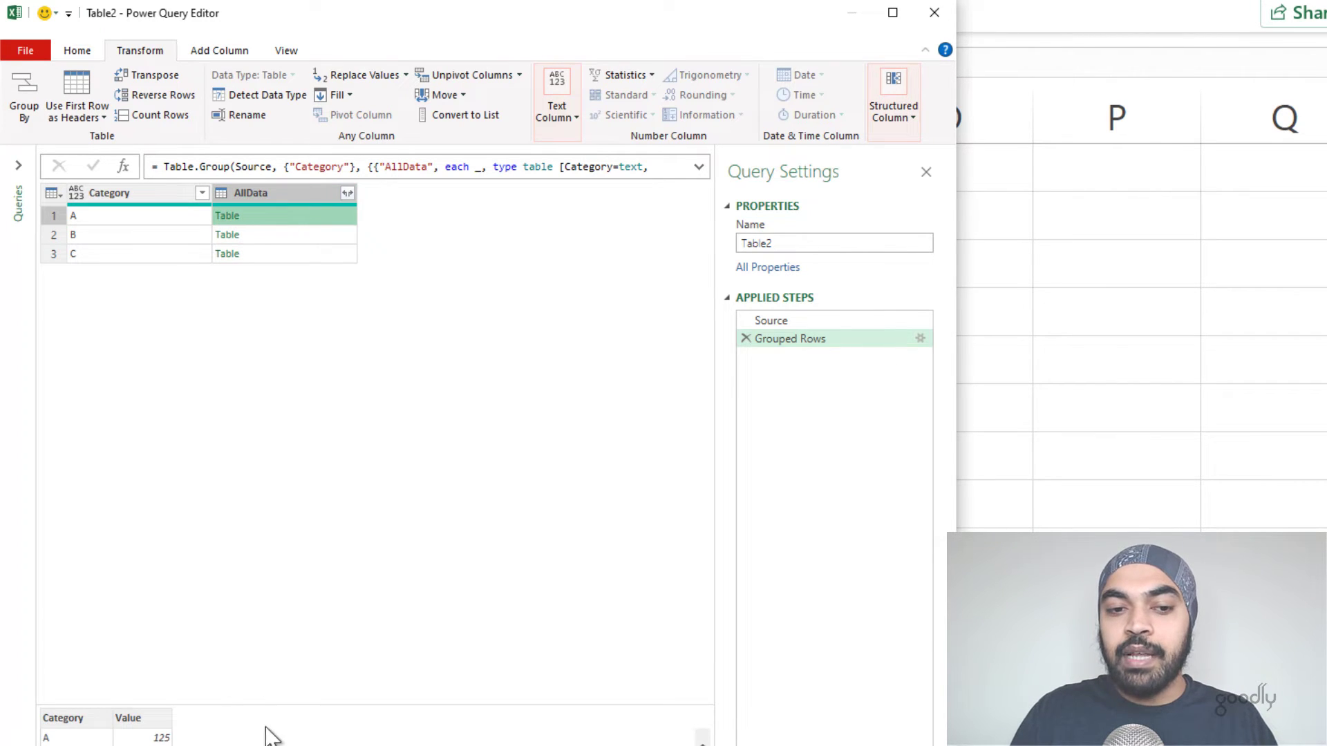
{"action": "left_click_drag", "start_coordinate": [277, 704], "coordinate": [297, 339]}
{"action": "mouse_move", "coordinate": [83, 205]}
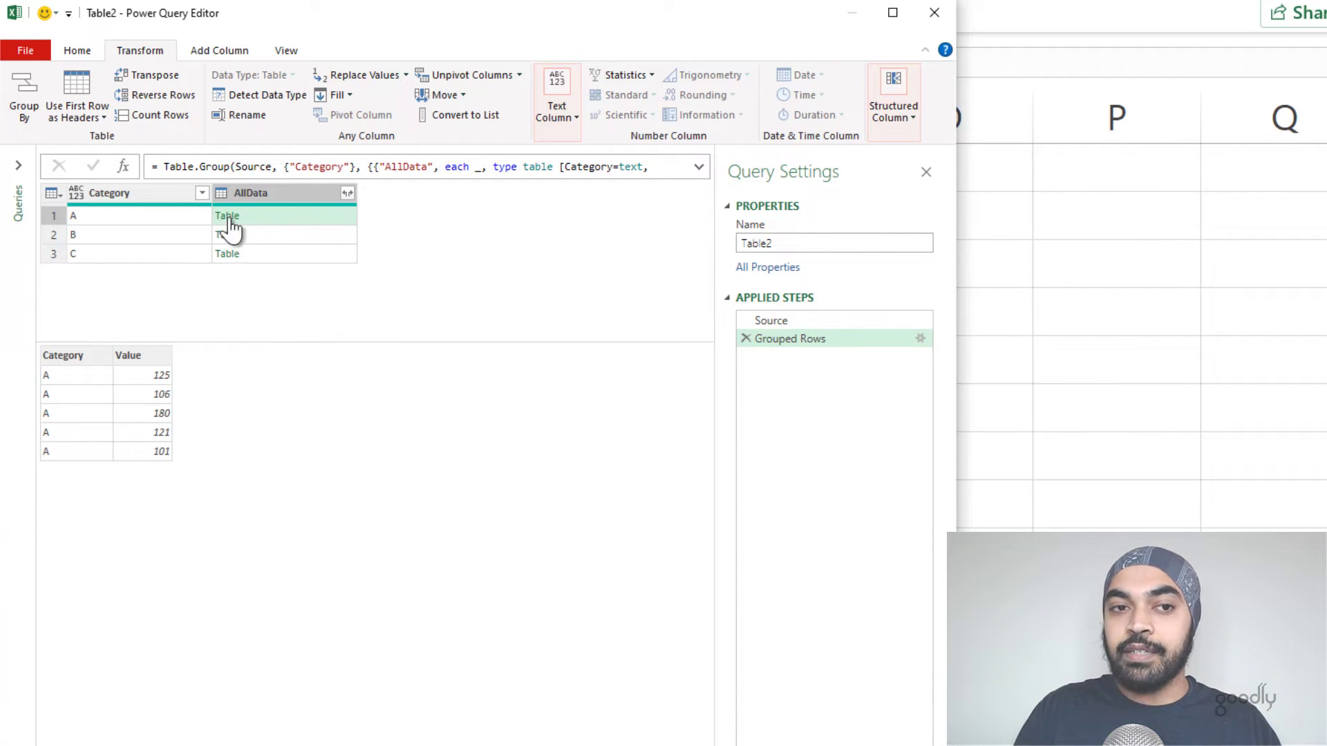
Step: Start a Custom Column from Add Column and move its window clear of the grouped table
{"action": "left_click", "coordinate": [219, 50]}
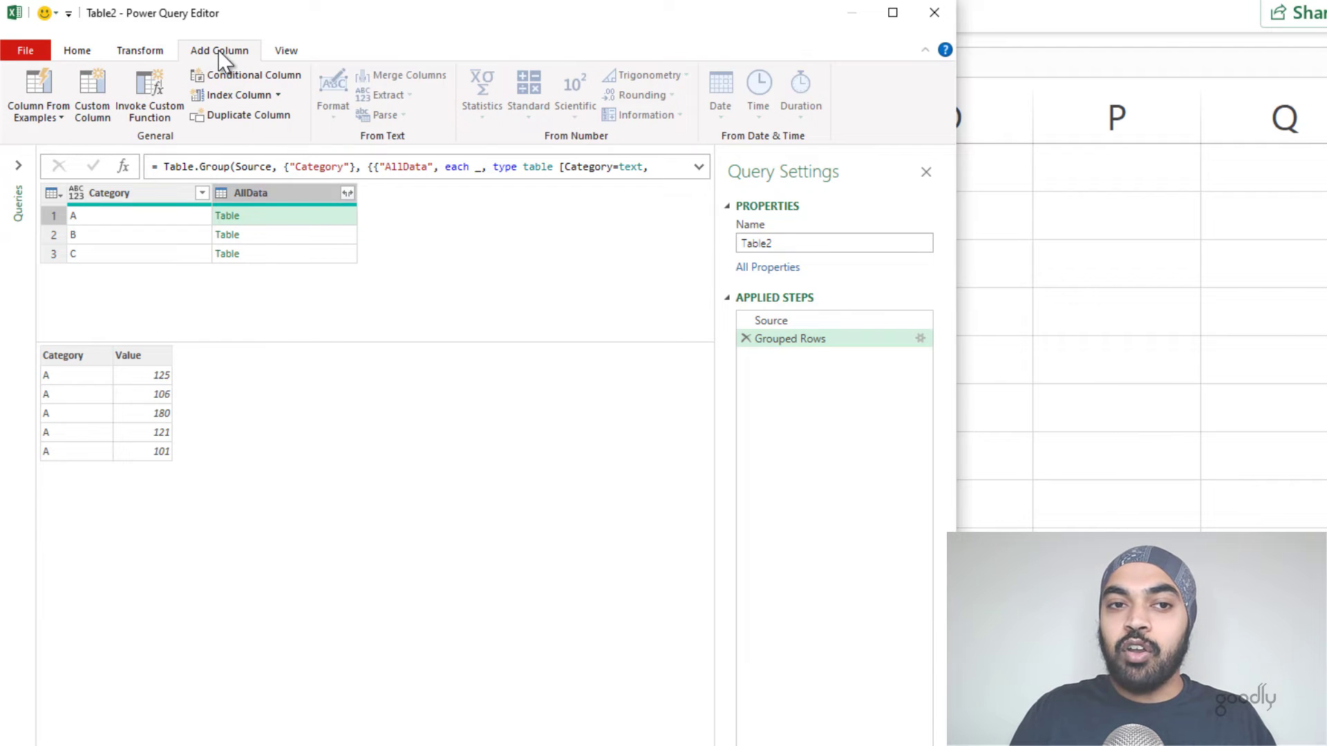
{"action": "left_click", "coordinate": [97, 107]}
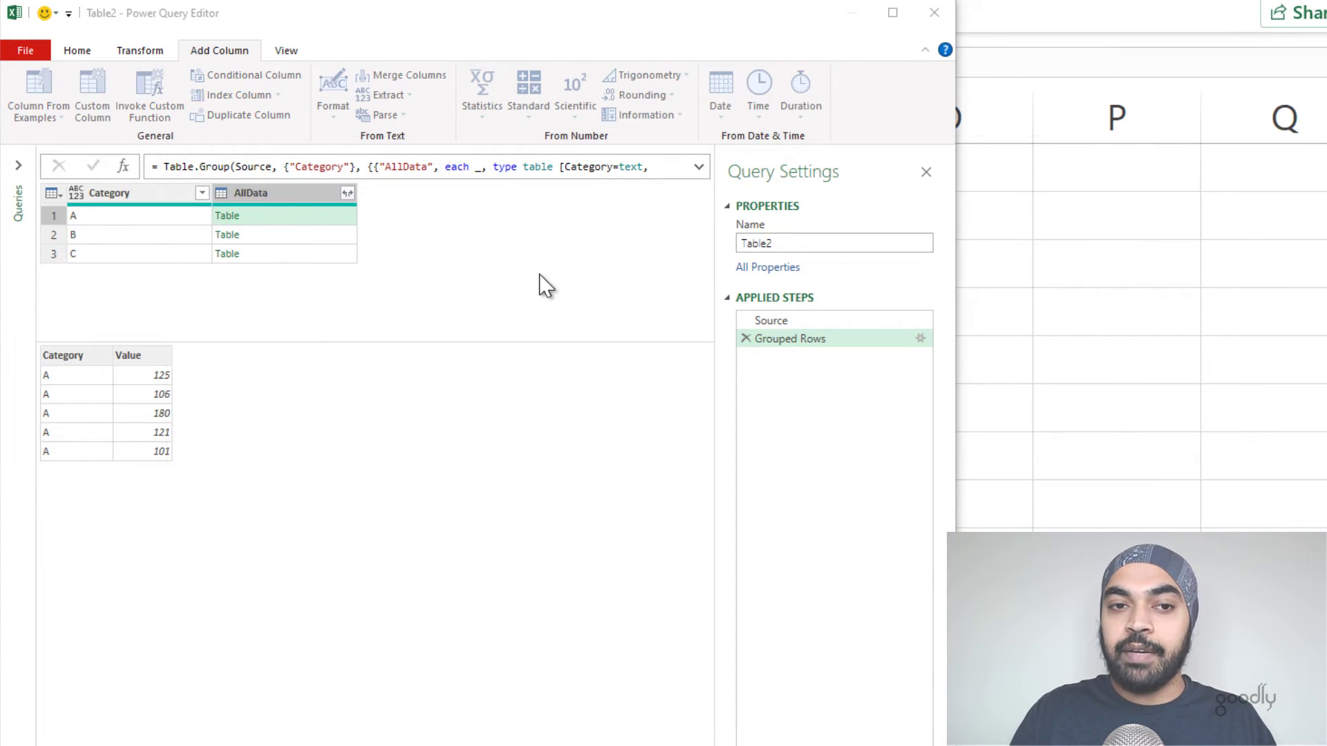
{"action": "left_click_drag", "start_coordinate": [377, 207], "coordinate": [613, 133]}
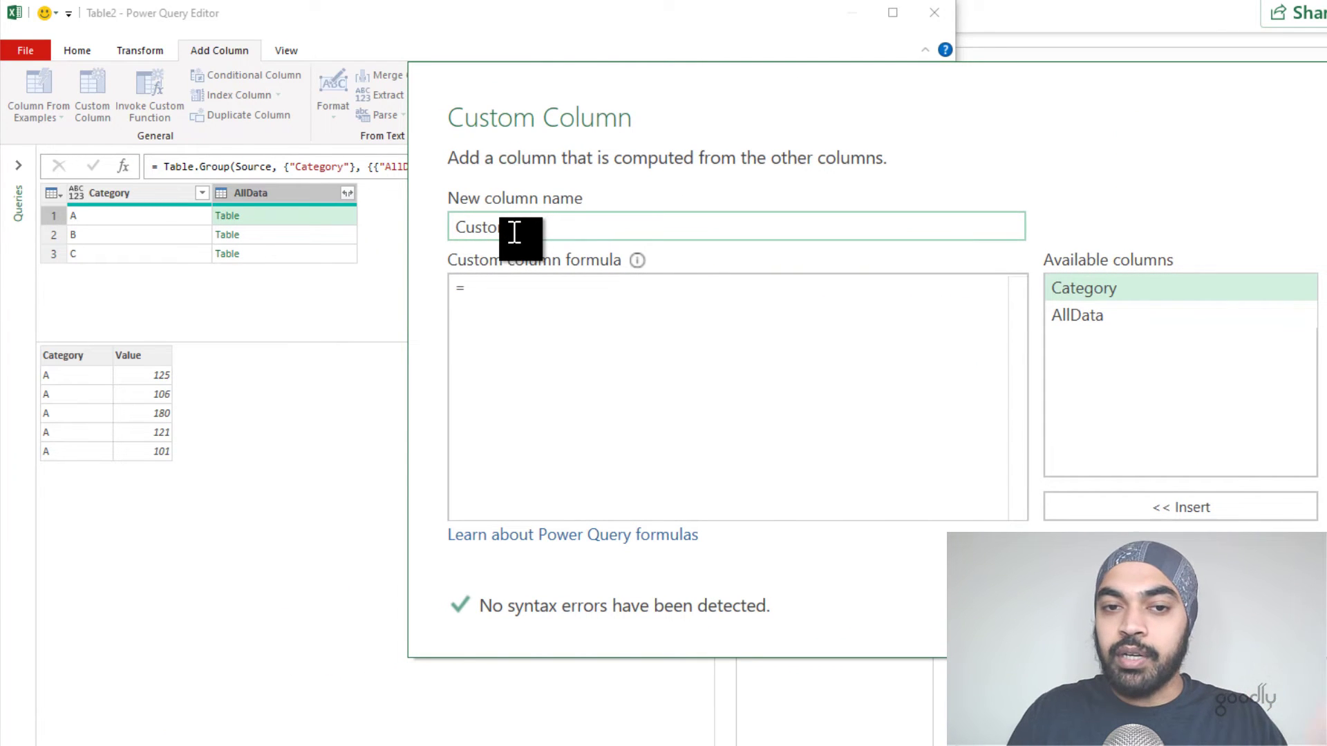
{"action": "left_click", "coordinate": [521, 326]}
{"action": "left_click_drag", "start_coordinate": [605, 135], "coordinate": [603, 262]}
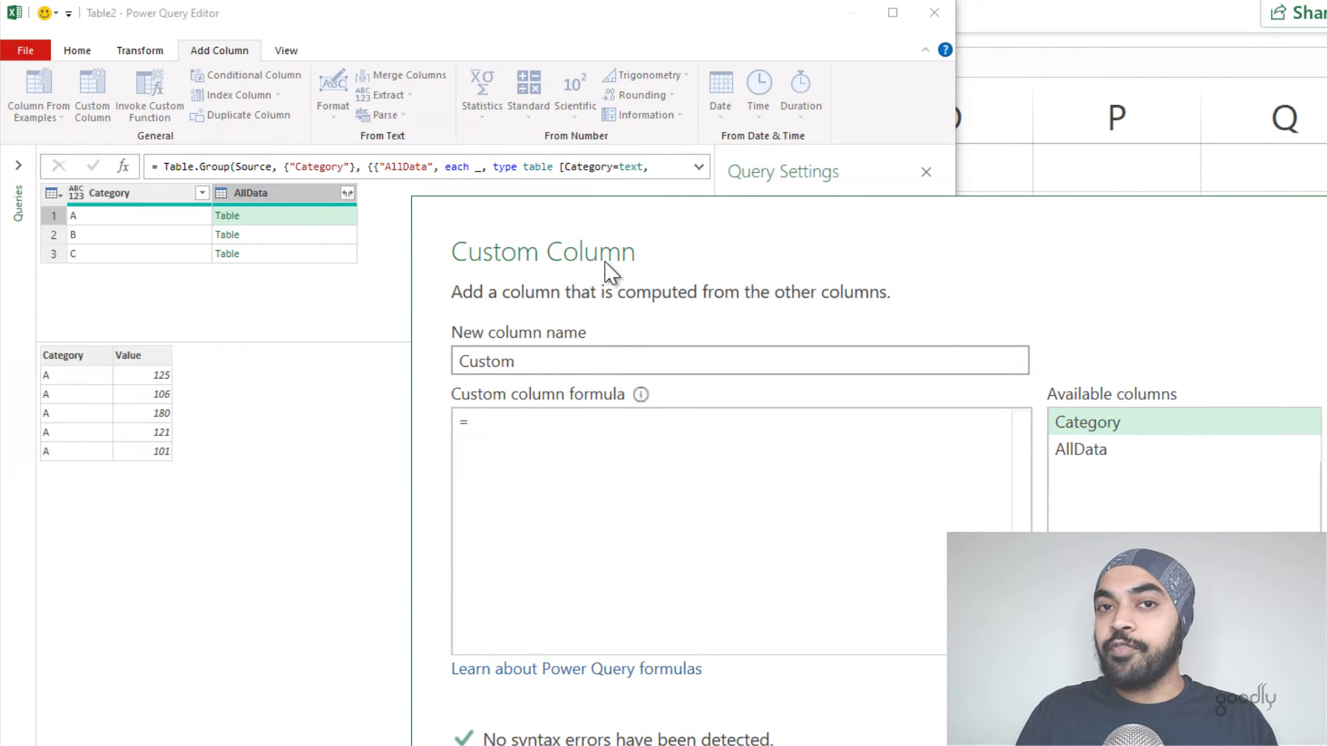
Step: Enter the formula Table.AddIndexColumn([AllData],"Sno",1) for the custom column and confirm it
{"action": "type", "text": "Table."}
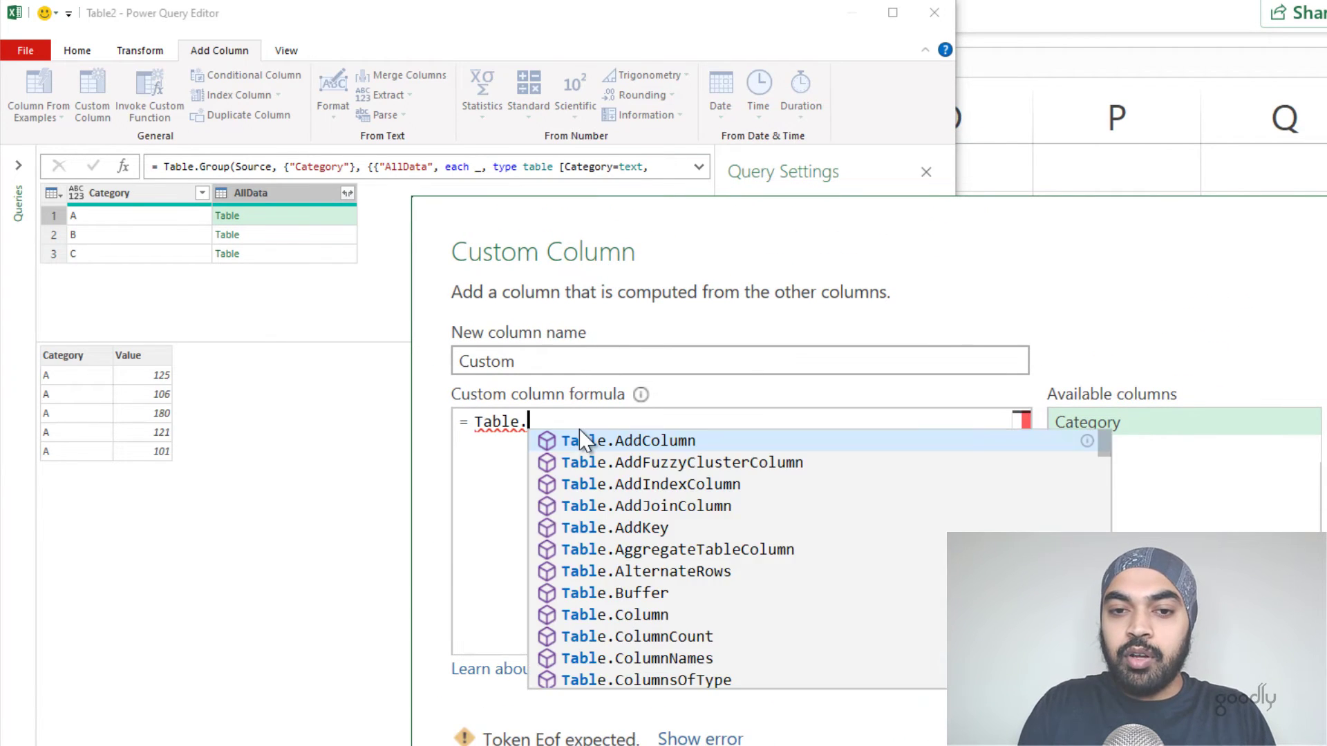
{"action": "type", "text": "AddI"}
{"action": "key", "text": "Tab"}
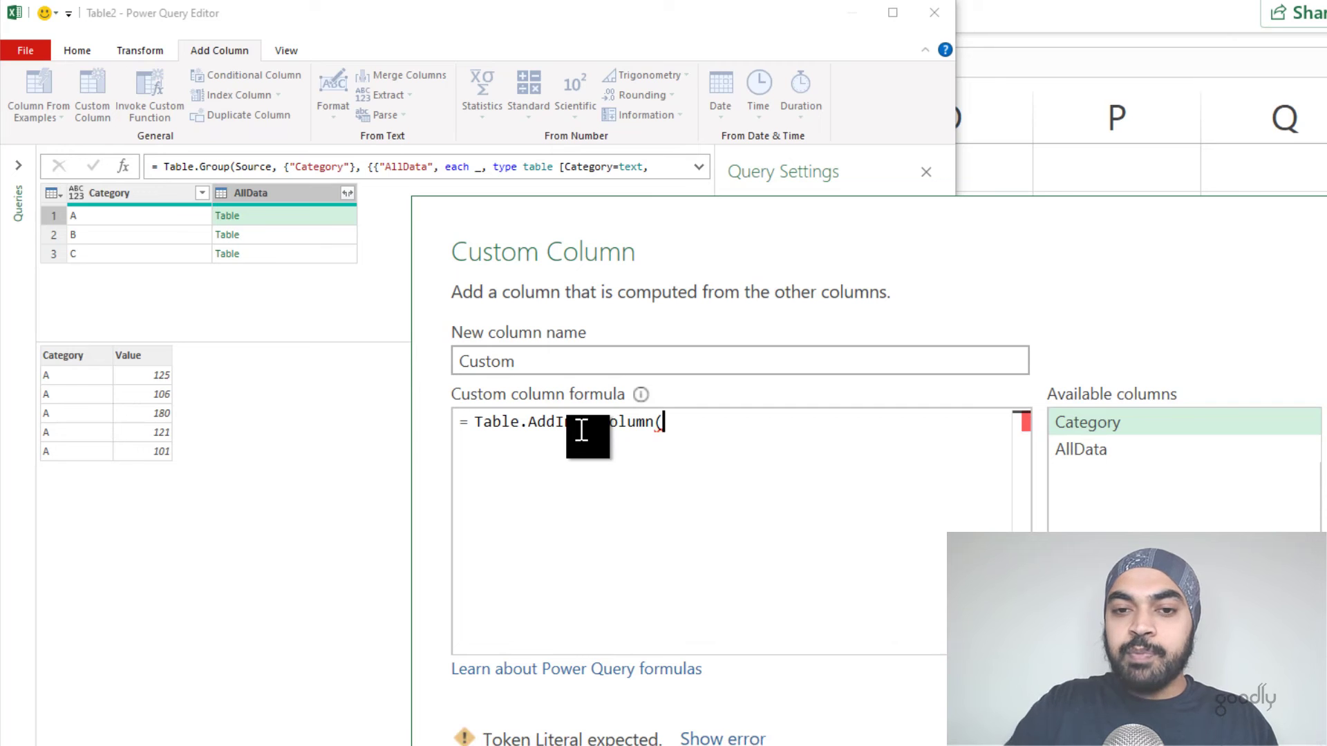
{"action": "type", "text": "("}
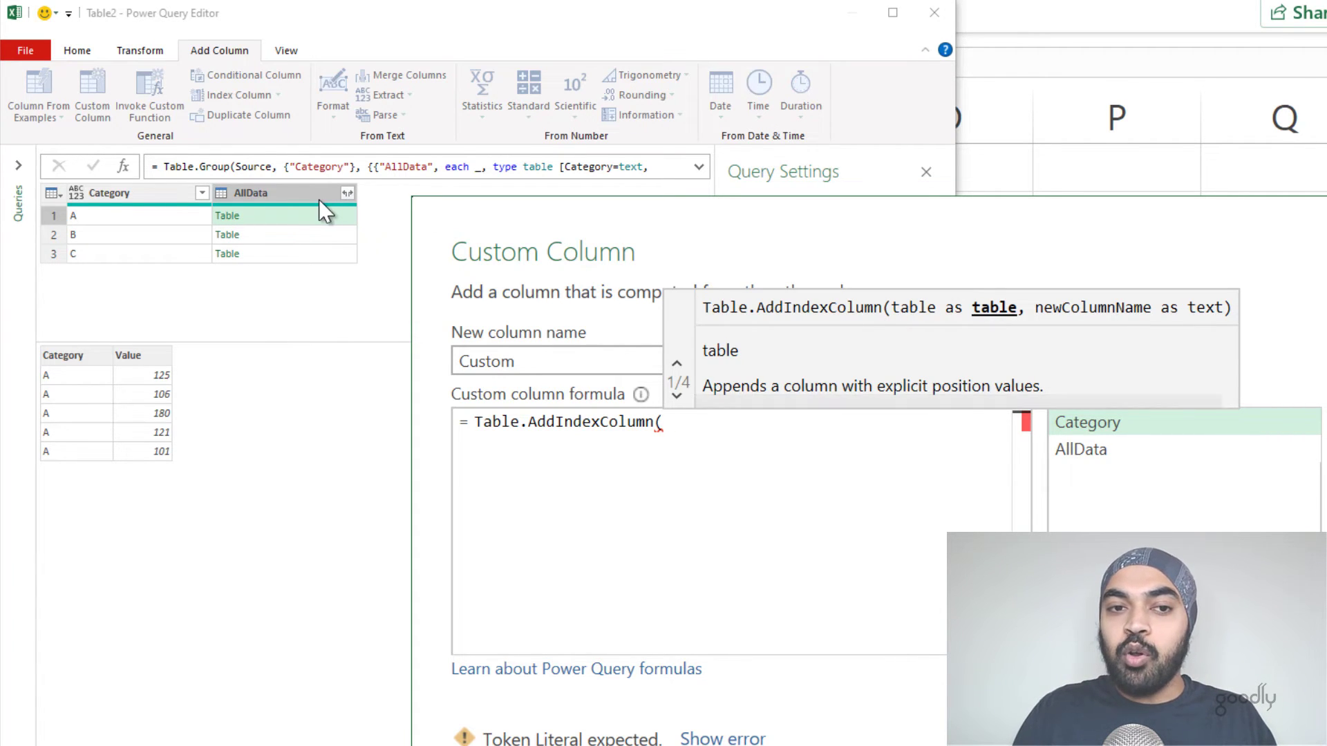
{"action": "double_click", "coordinate": [1080, 456]}
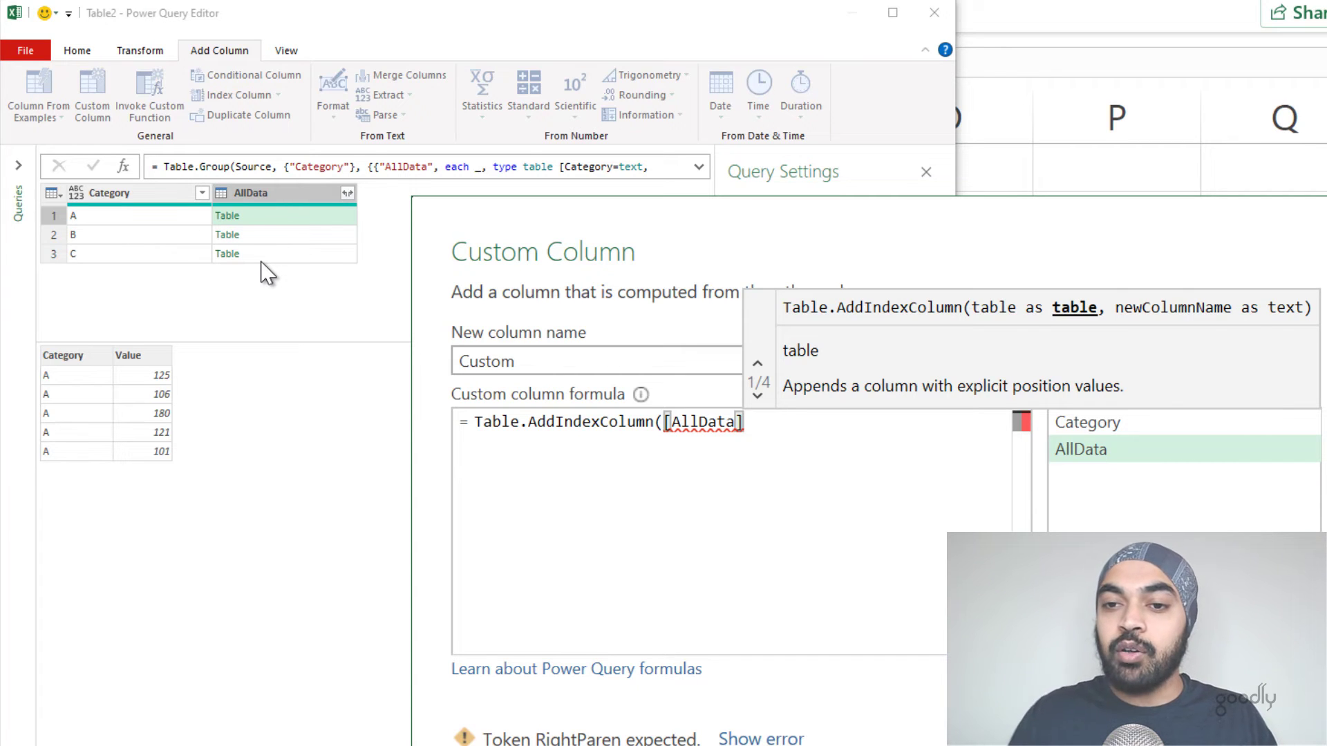
{"action": "type", "text": ","}
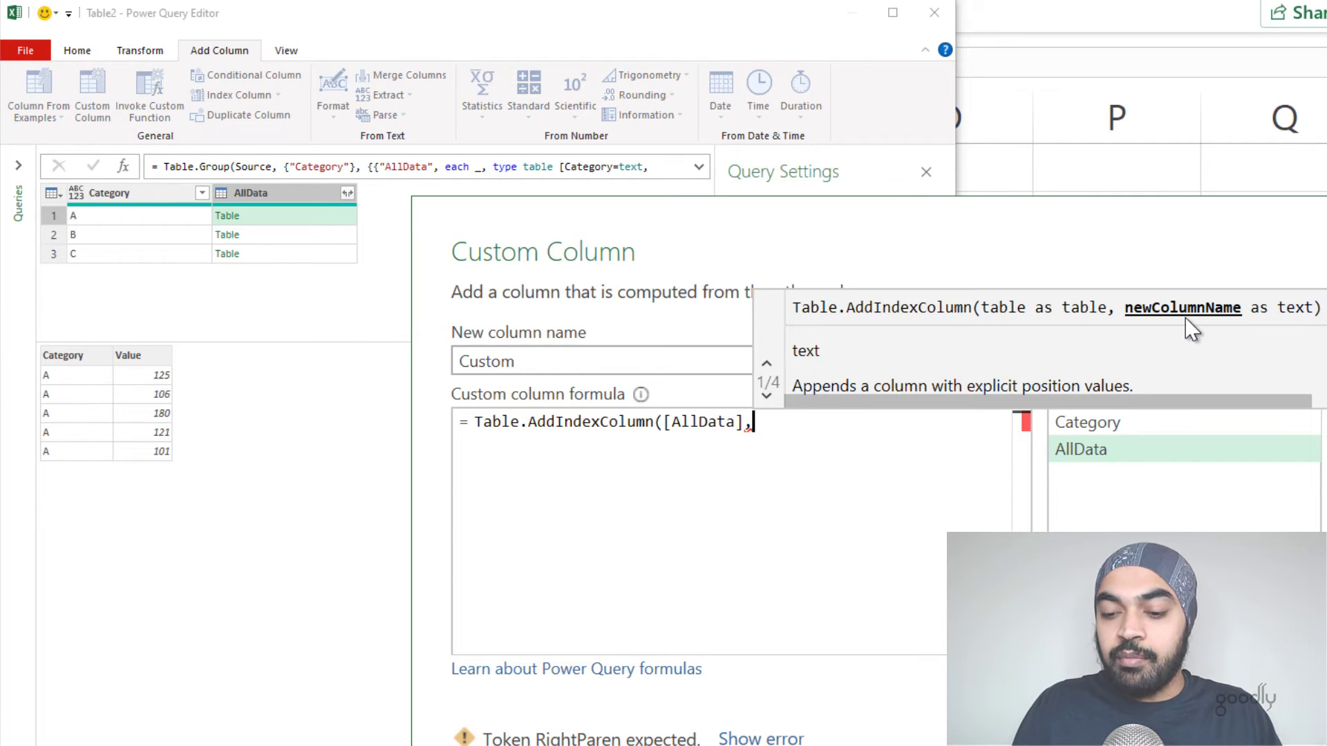
{"action": "type", "text": "\""}
{"action": "key", "text": "BackSpace"}
{"action": "type", "text": "Sno\""}
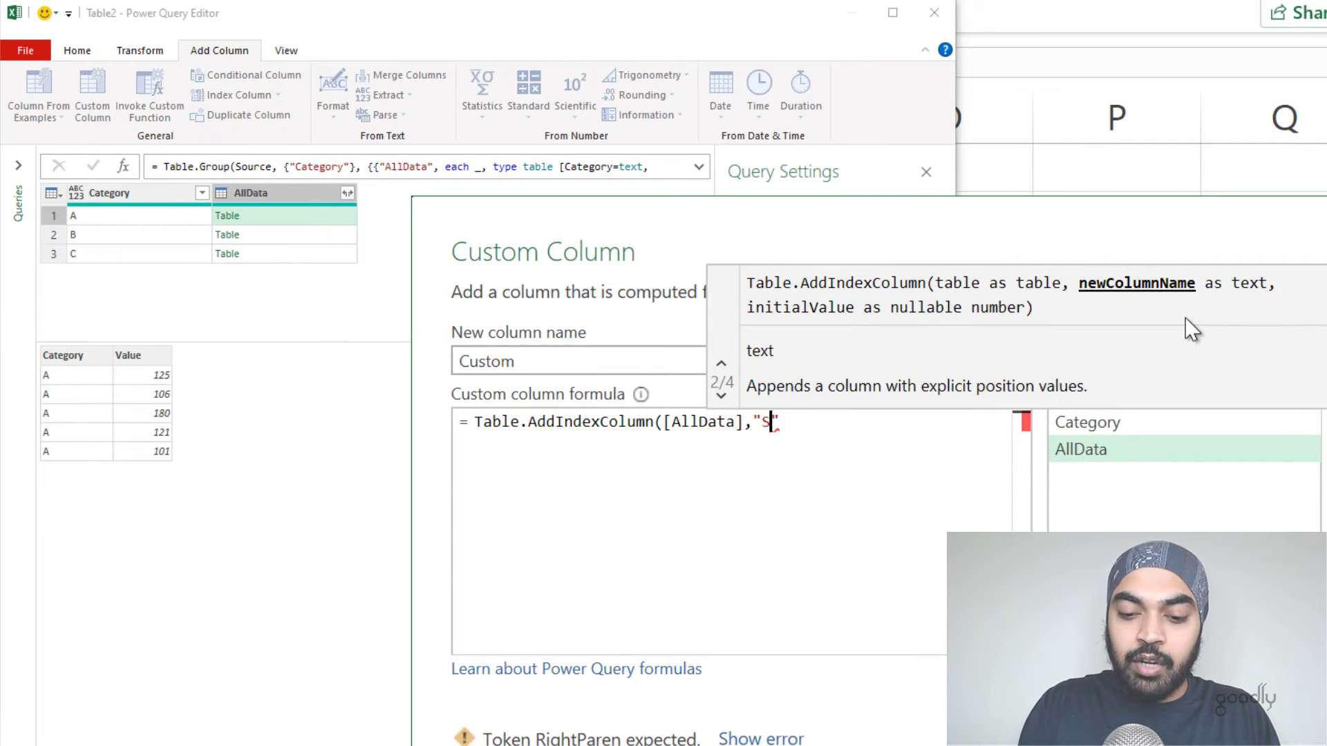
{"action": "type", "text": ",1"}
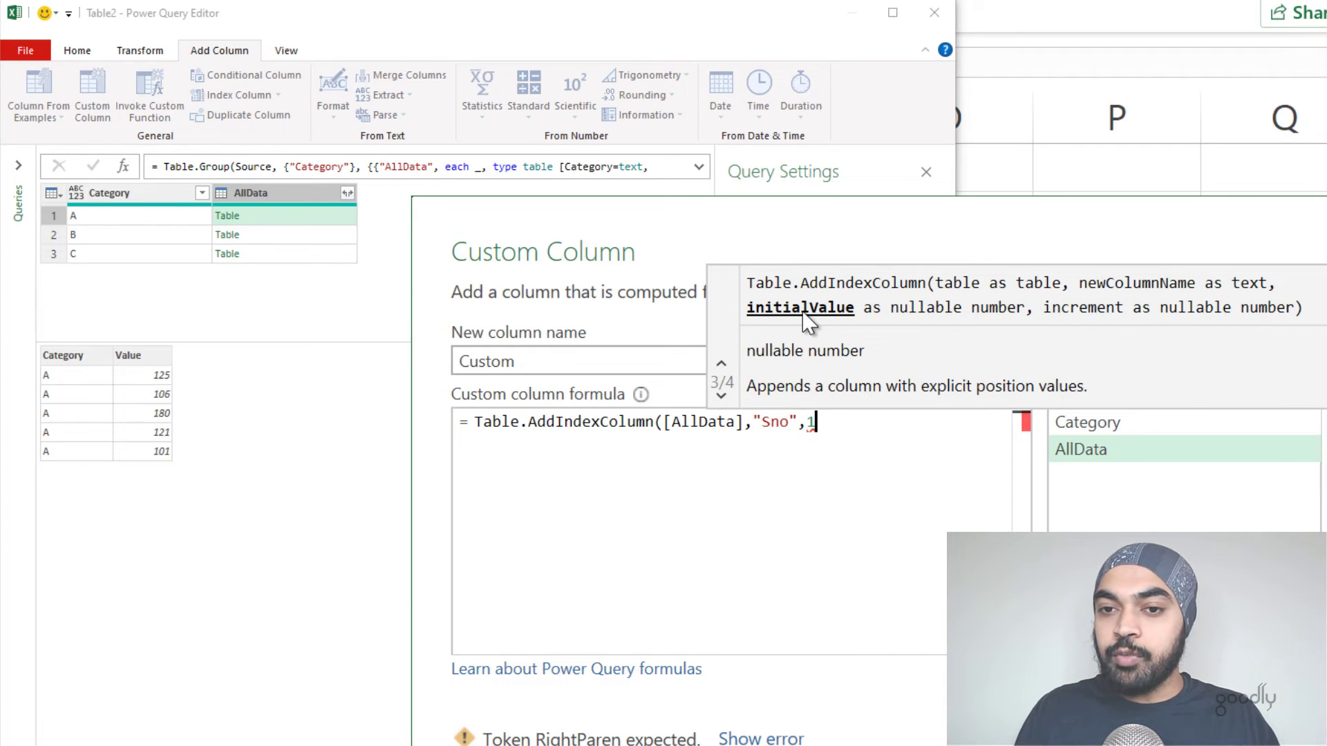
{"action": "type", "text": ")"}
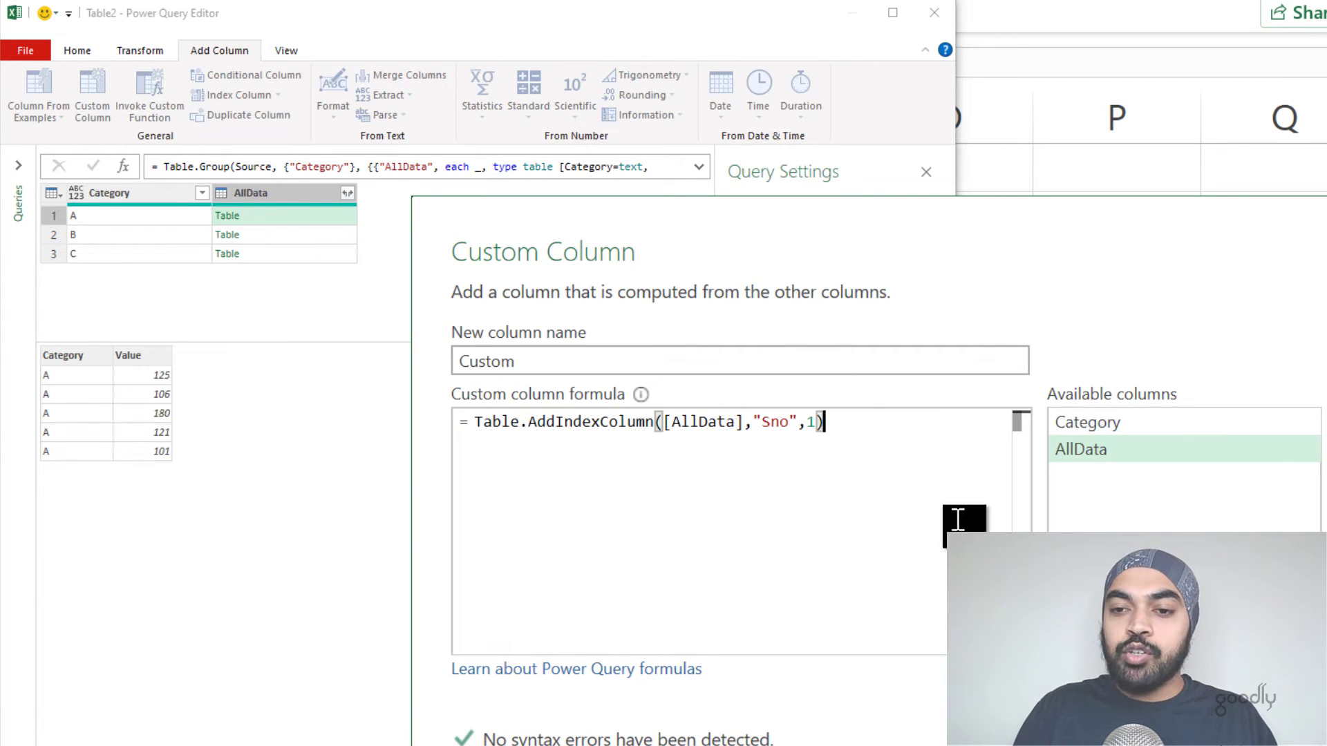
{"action": "left_click", "coordinate": [784, 745]}
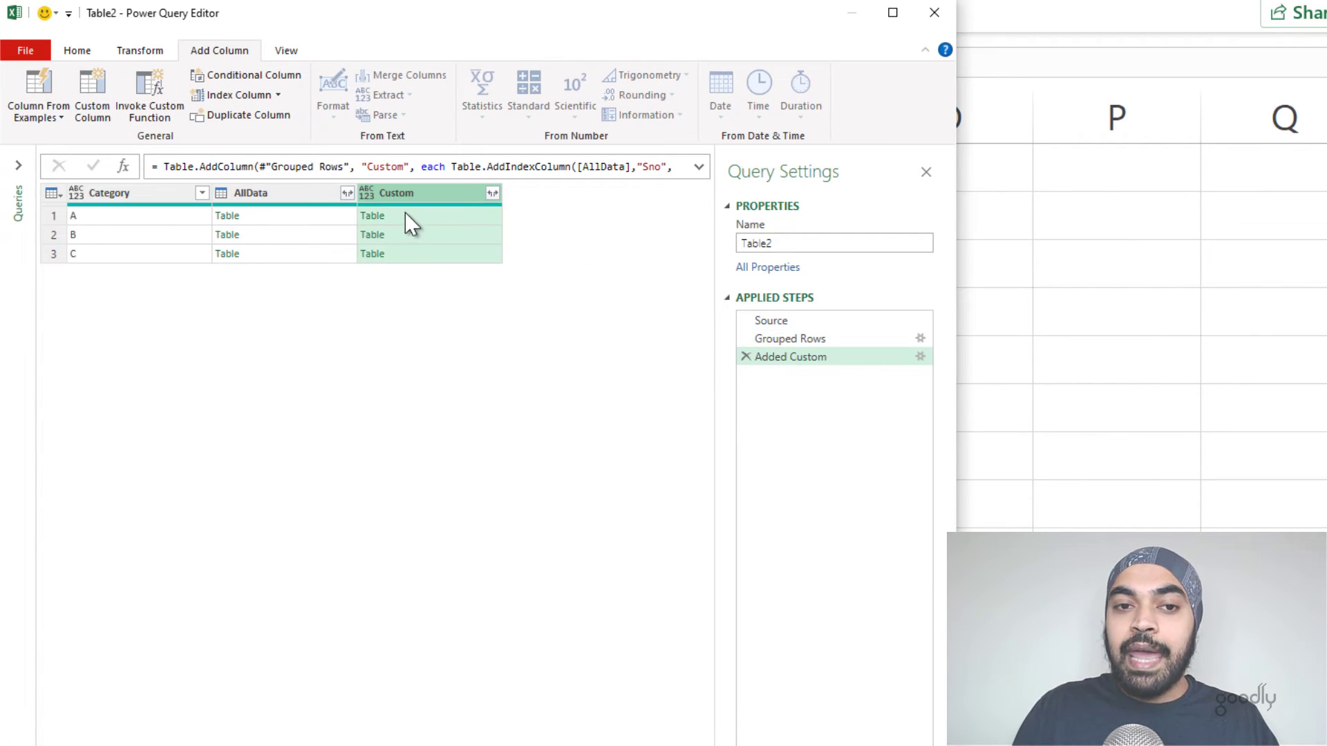
{"action": "left_click", "coordinate": [417, 215]}
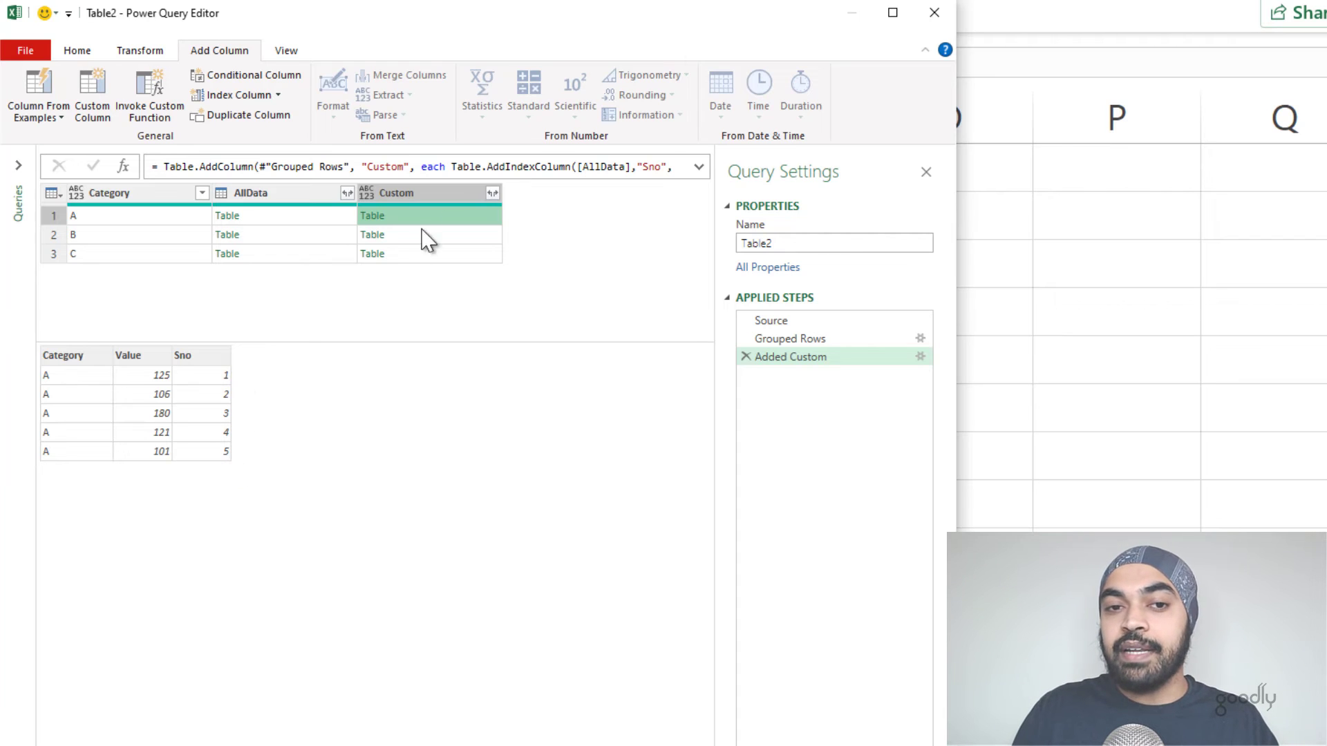
{"action": "left_click", "coordinate": [459, 237]}
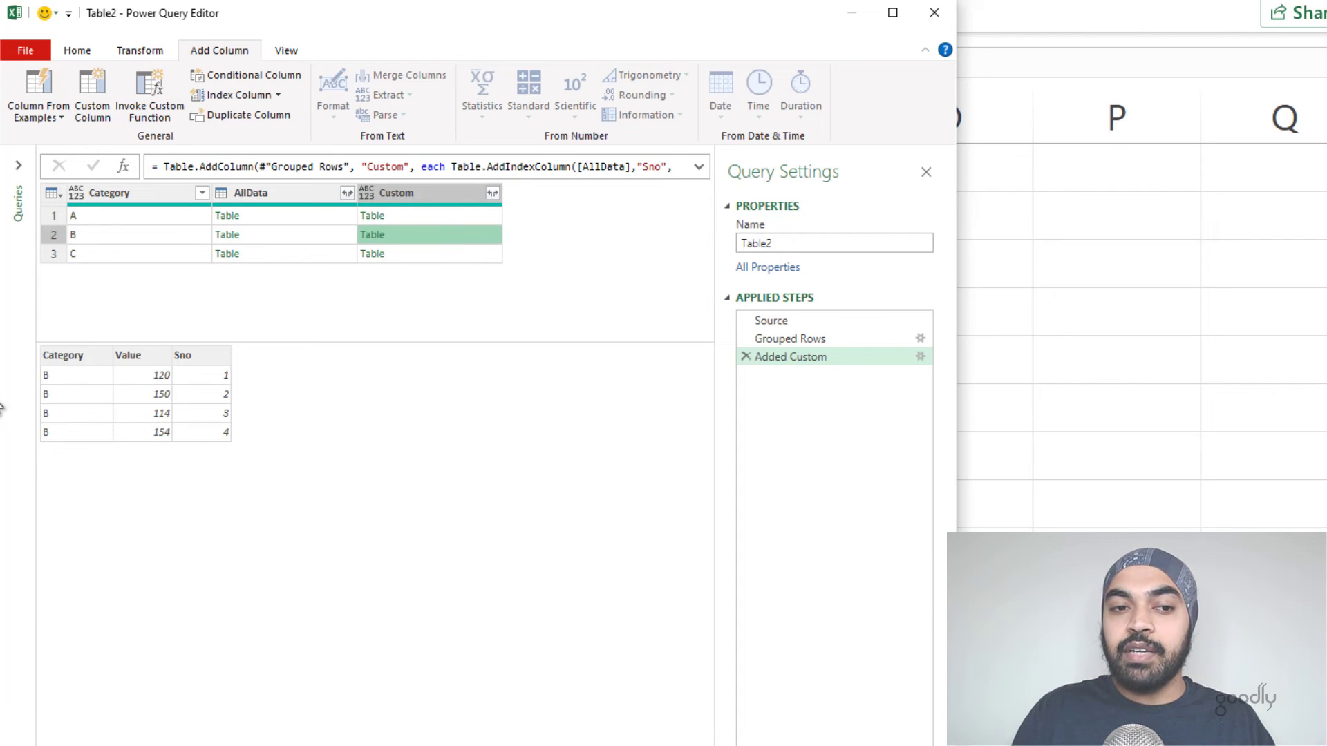
{"action": "left_click", "coordinate": [437, 256]}
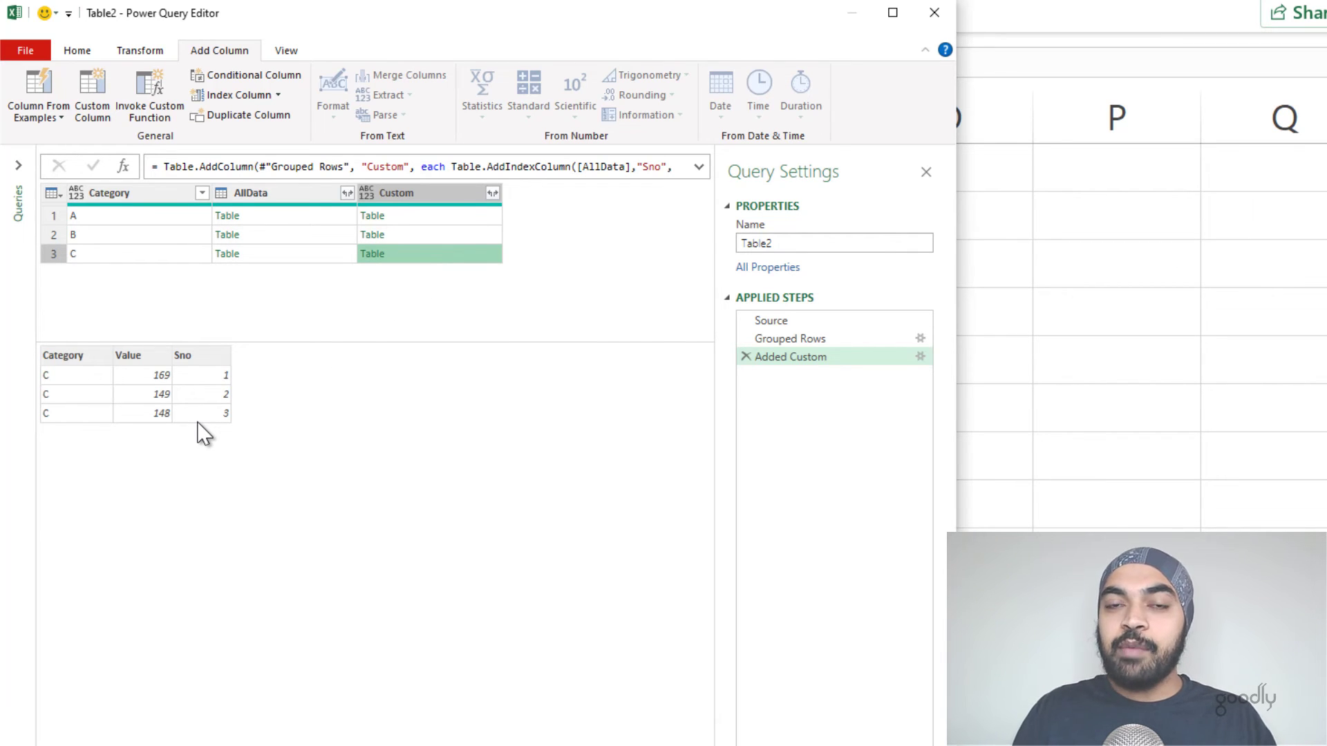
{"action": "left_click", "coordinate": [304, 192]}
{"action": "left_click", "coordinate": [144, 194]}
{"action": "left_click", "coordinate": [311, 192]}
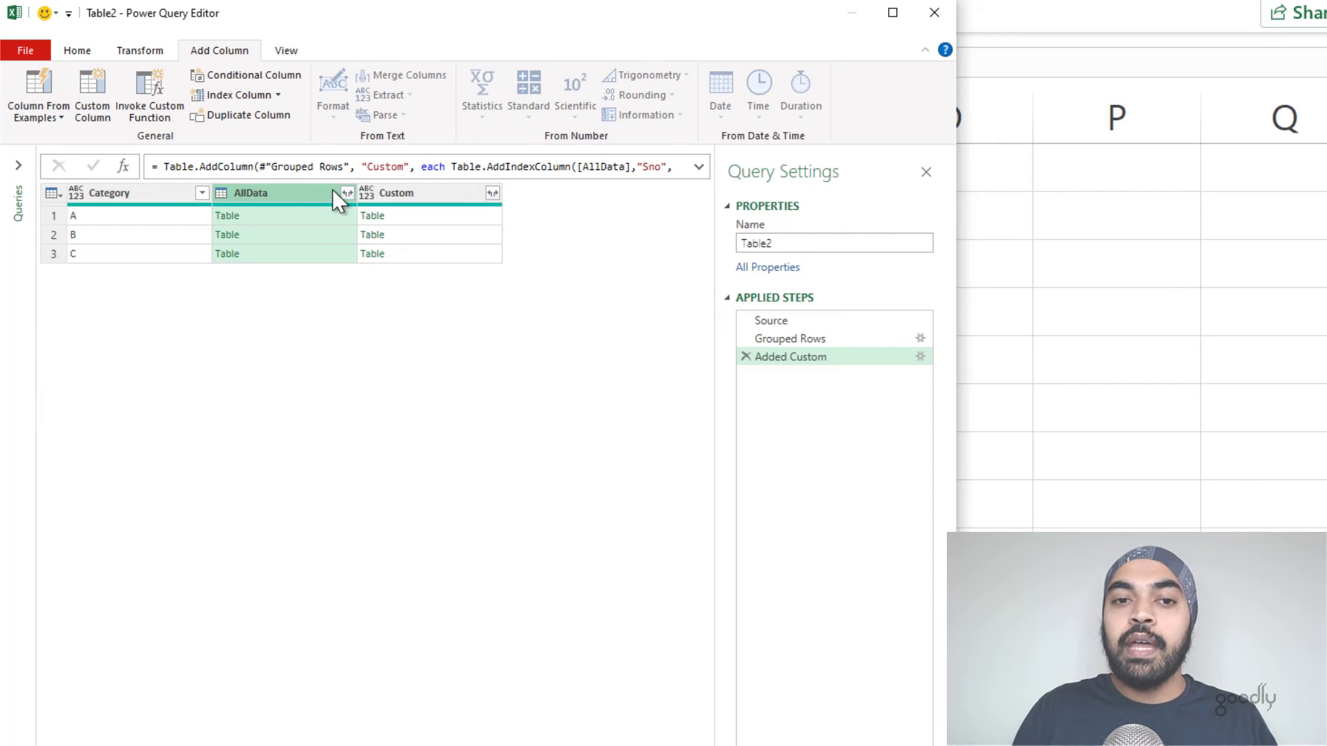
{"action": "left_click", "coordinate": [436, 197]}
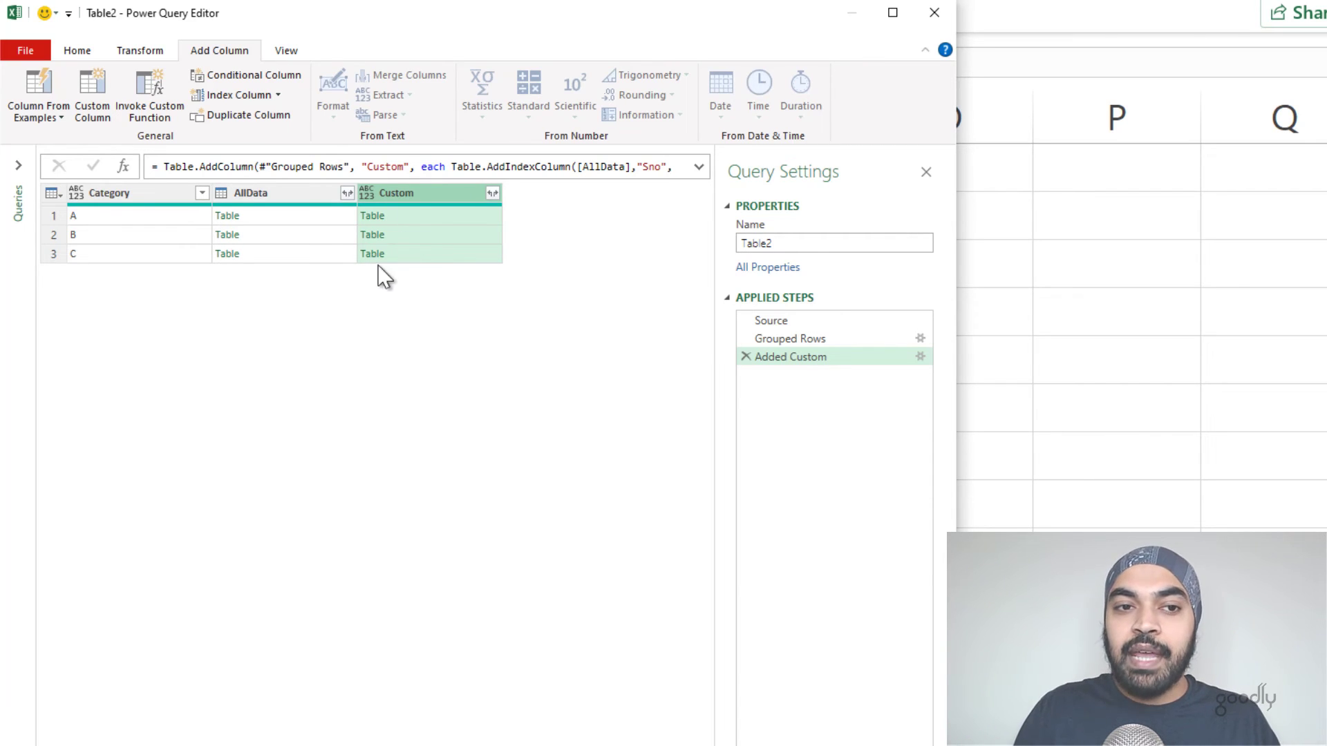
Step: Add a Custom1 step with formula = #"Added Custom"[Custom] to extract the three tables as a list
{"action": "left_click", "coordinate": [123, 169]}
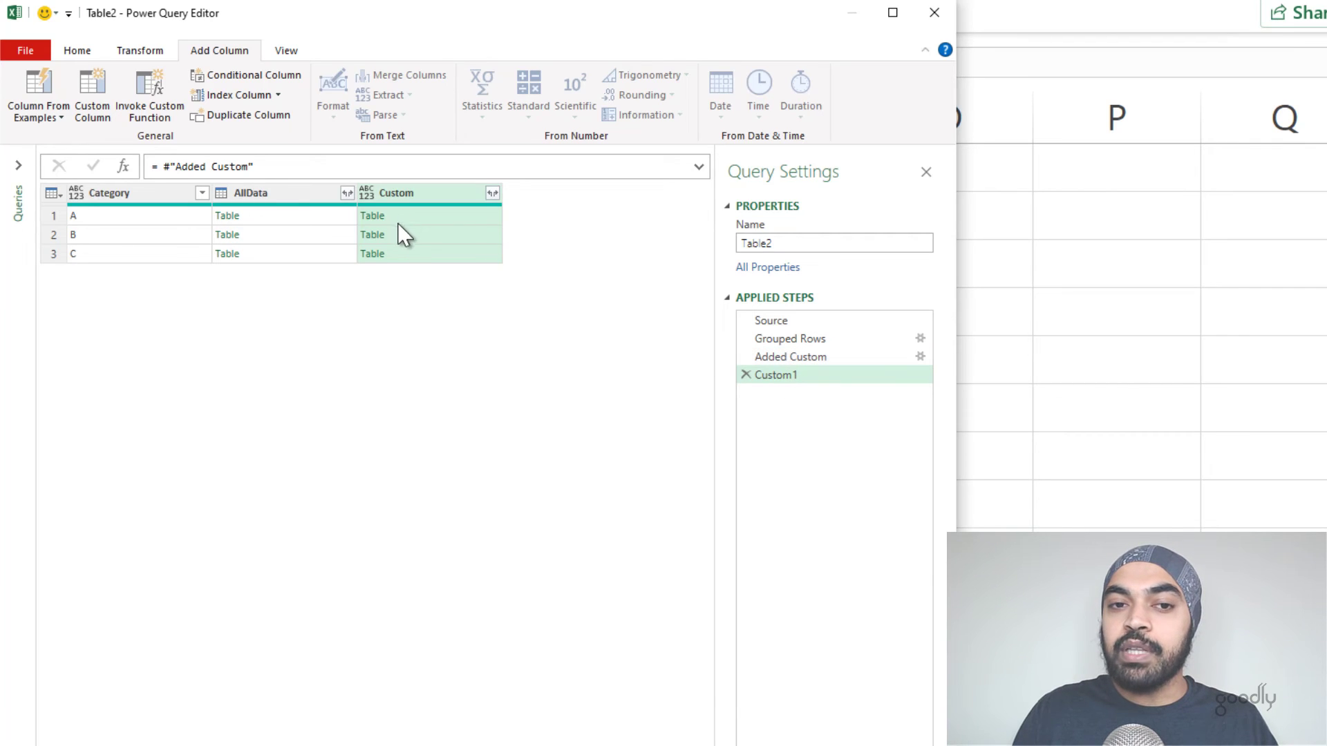
{"action": "left_click", "coordinate": [293, 172]}
{"action": "type", "text": "[Cus"}
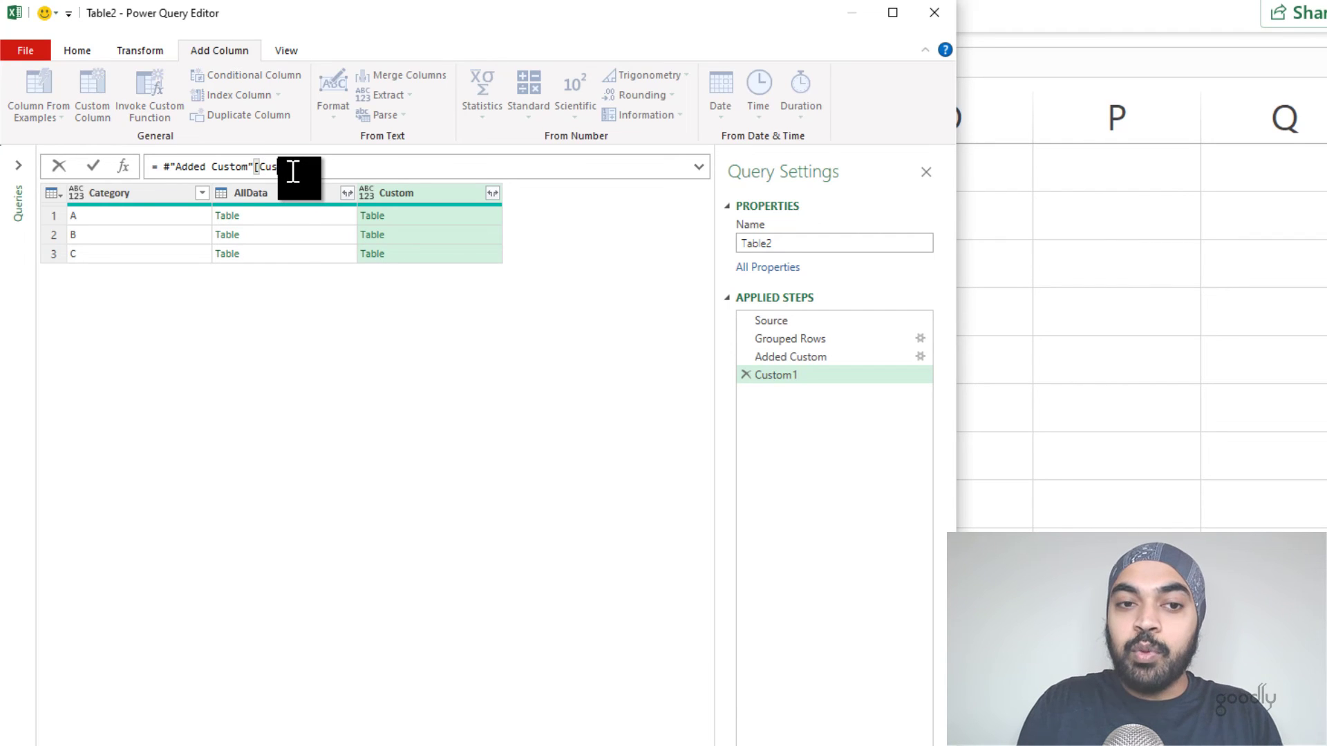
{"action": "type", "text": "tom]"}
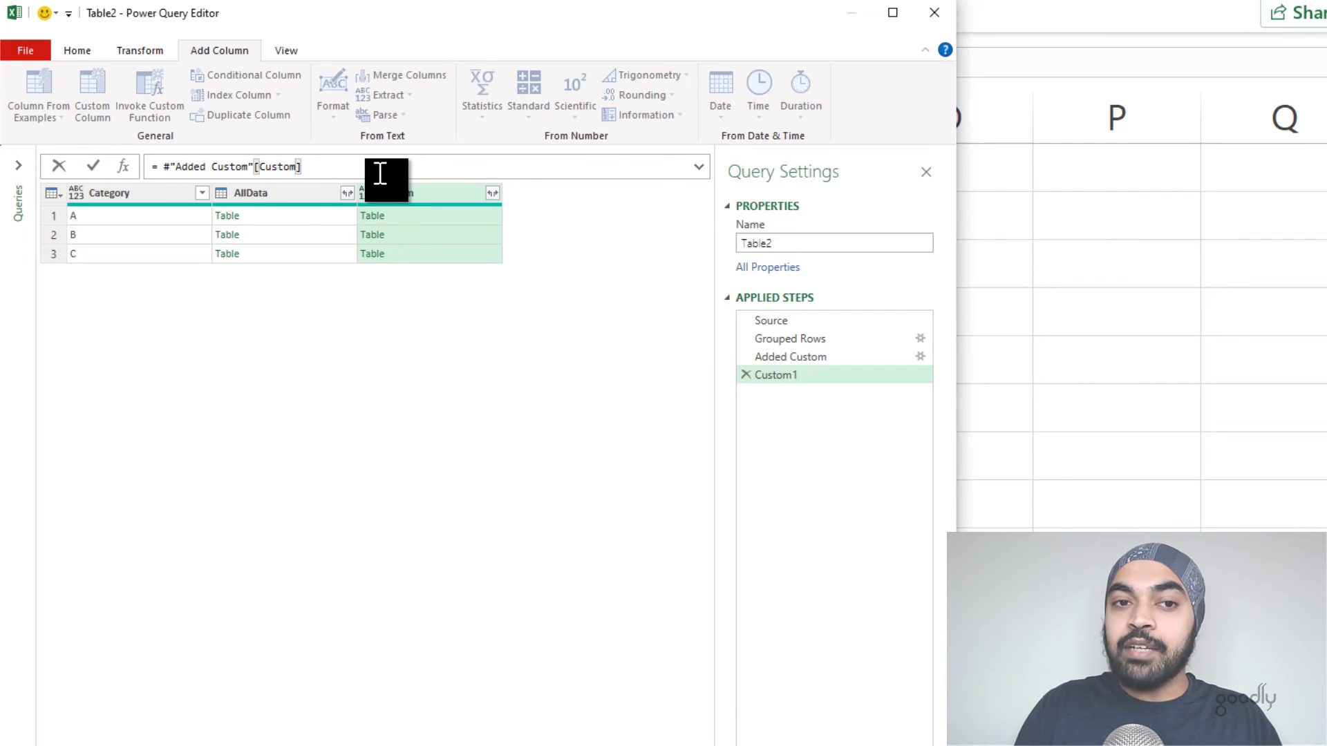
{"action": "key", "text": "Return"}
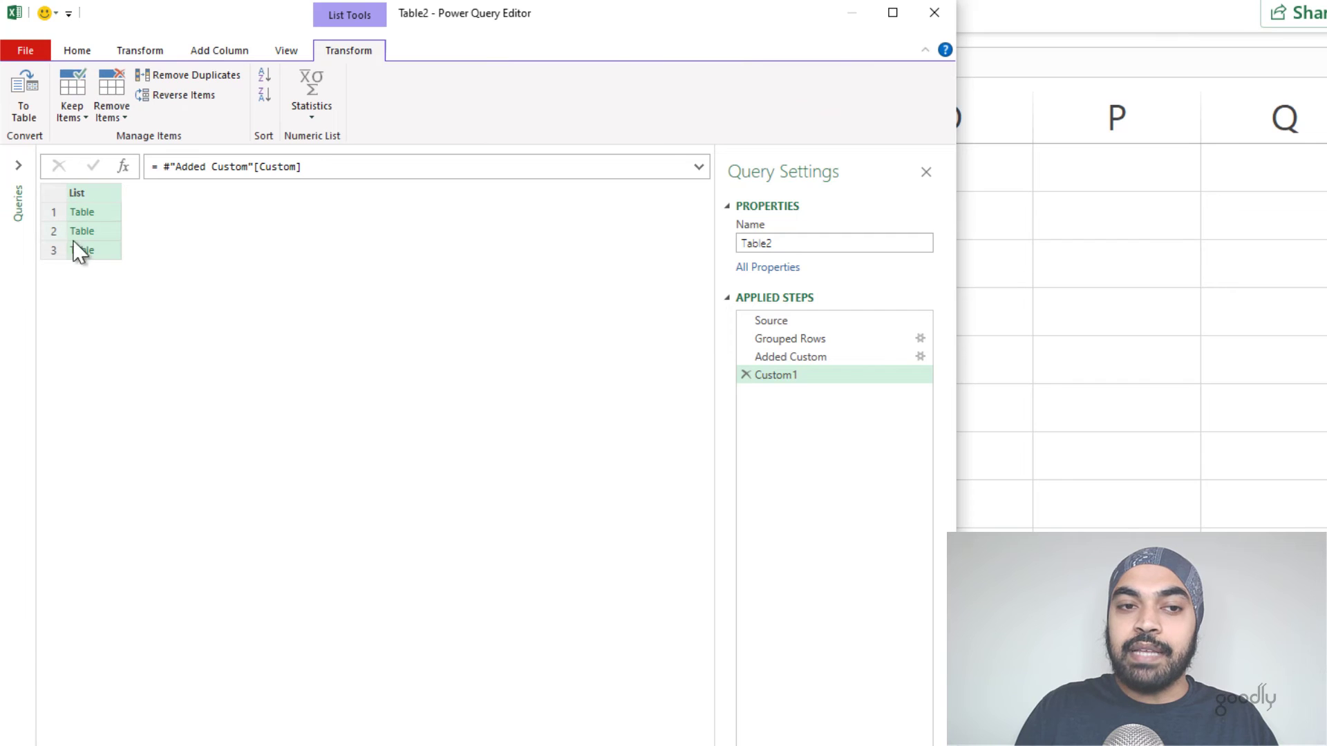
Step: Wrap the Custom1 formula as = Table.Combine(#"Added Custom"[Custom]) to merge the three tables
{"action": "left_click", "coordinate": [109, 253]}
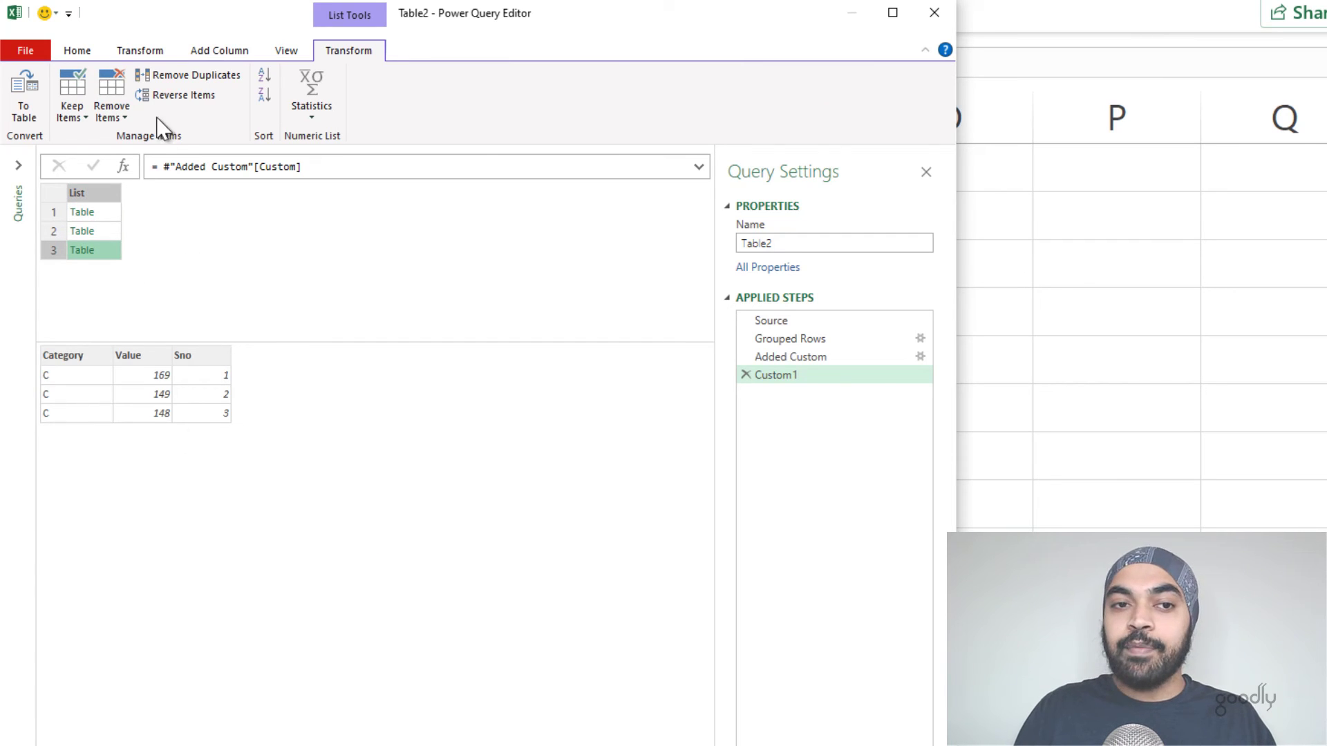
{"action": "left_click", "coordinate": [161, 177]}
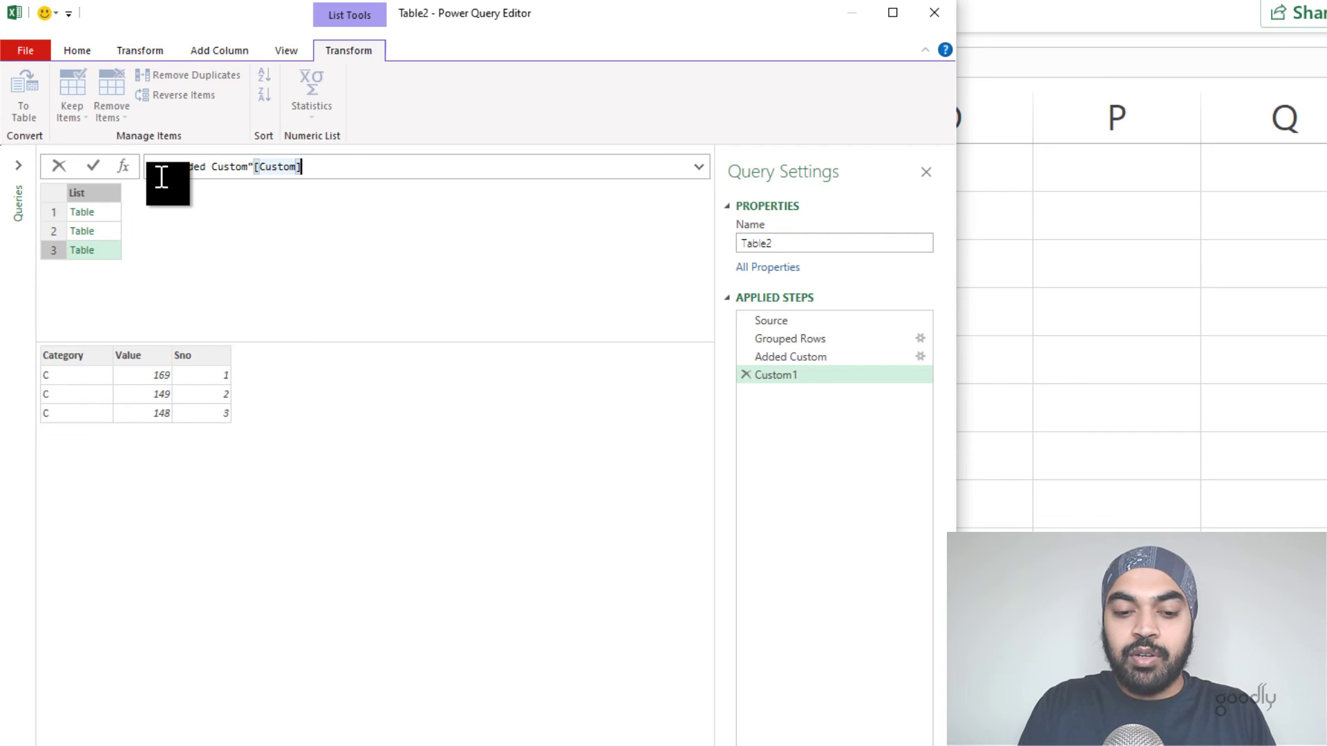
{"action": "key", "text": "ctrl+space"}
{"action": "key", "text": "Left"}
{"action": "key", "text": "Left"}
{"action": "key", "text": "Left"}
{"action": "key", "text": "Left"}
{"action": "key", "text": "Left"}
{"action": "key", "text": "Left"}
{"action": "key", "text": "Left"}
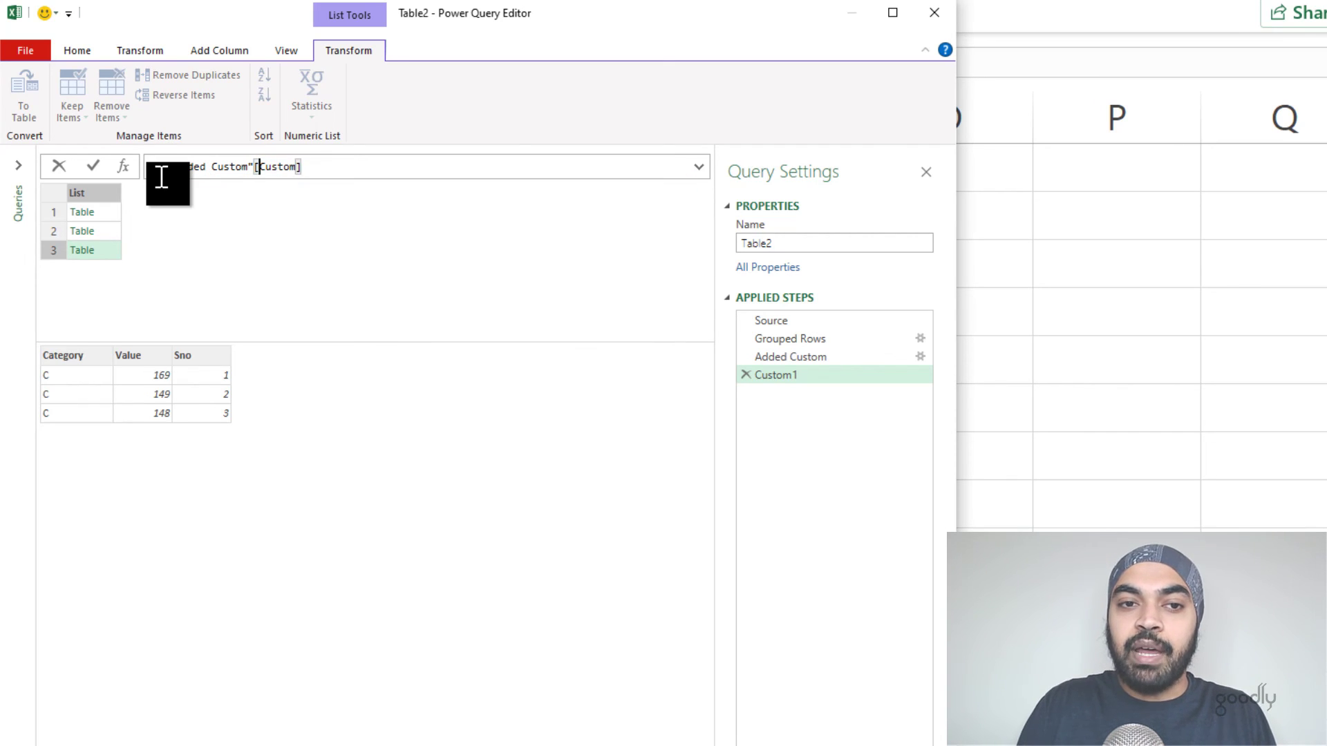
{"action": "key", "text": "Right"}
{"action": "key", "text": "Right"}
{"action": "key", "text": "Right"}
{"action": "key", "text": "Right"}
{"action": "key", "text": "Right"}
{"action": "key", "text": "Right"}
{"action": "key", "text": "Right"}
{"action": "type", "text": ")"}
{"action": "key", "text": "Return"}
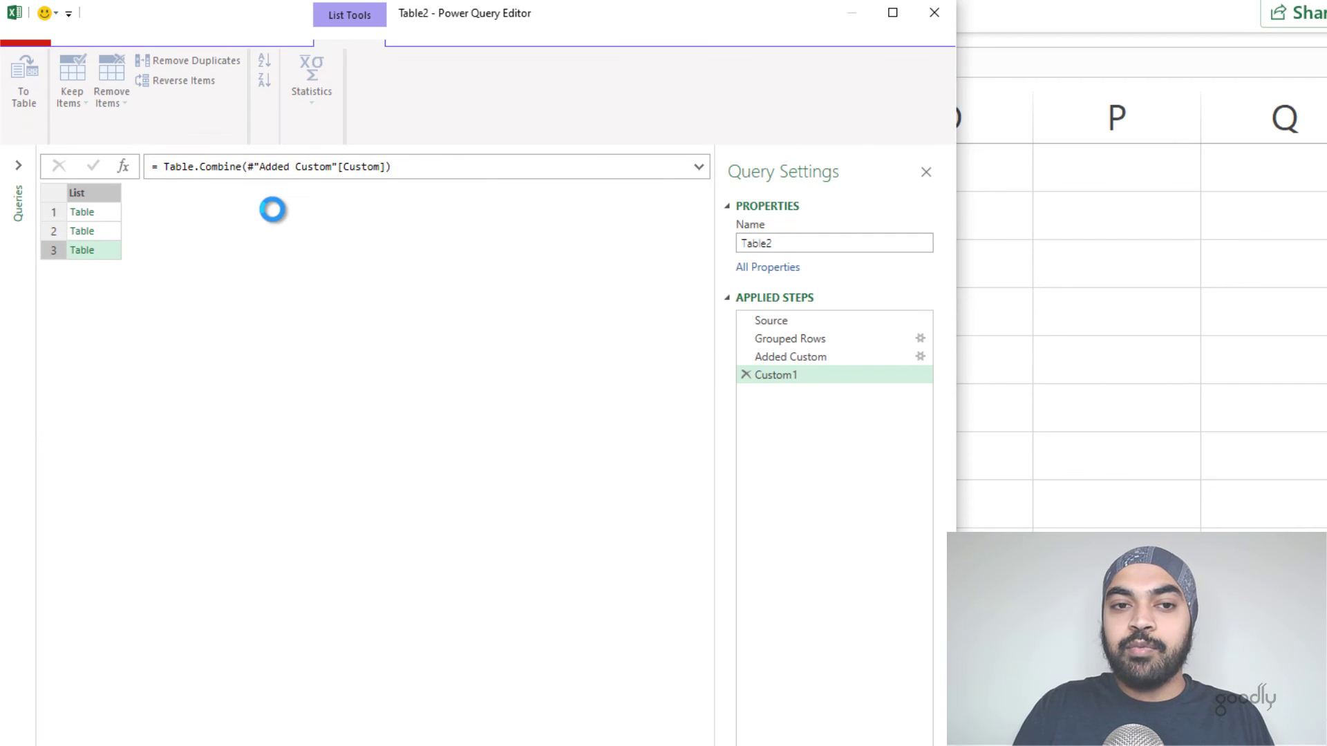